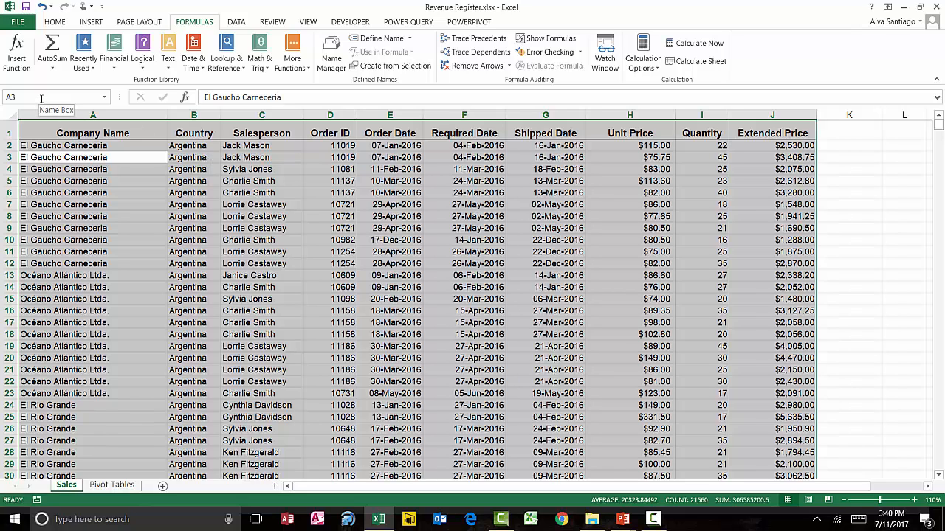
# Name the selected sales data range "data"
pyautogui.click(41, 99)
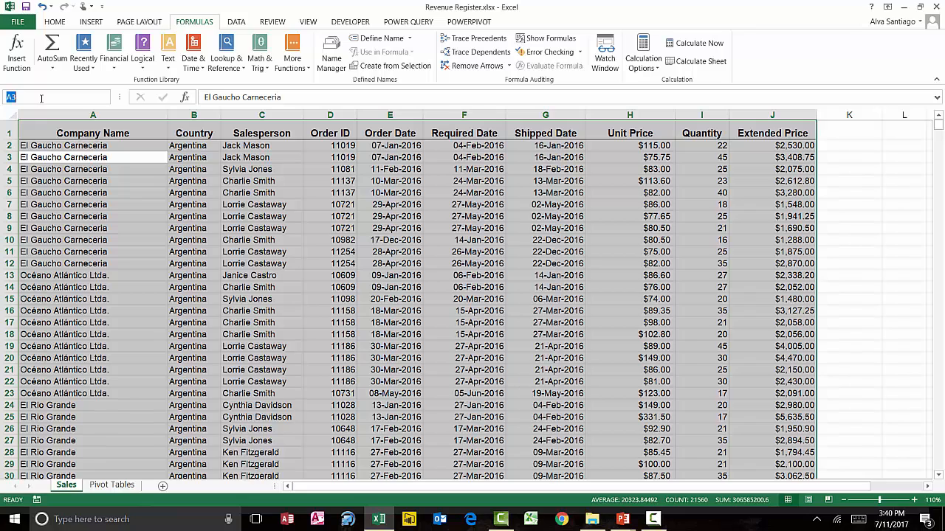
pyautogui.write('data')
pyautogui.press('Return')
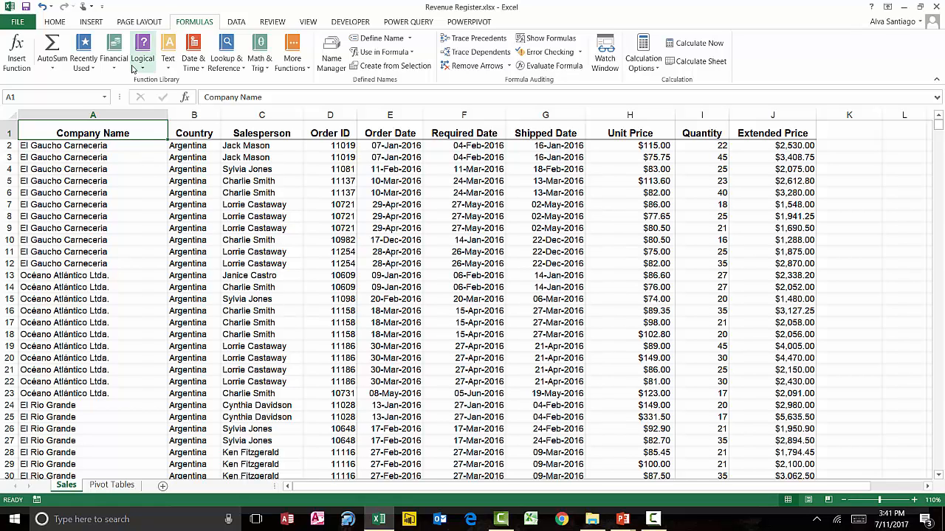
# Create a PivotTable from the Sales range A1:J2156 on a new worksheet, without adding the data to the Data Model
pyautogui.click(89, 21)
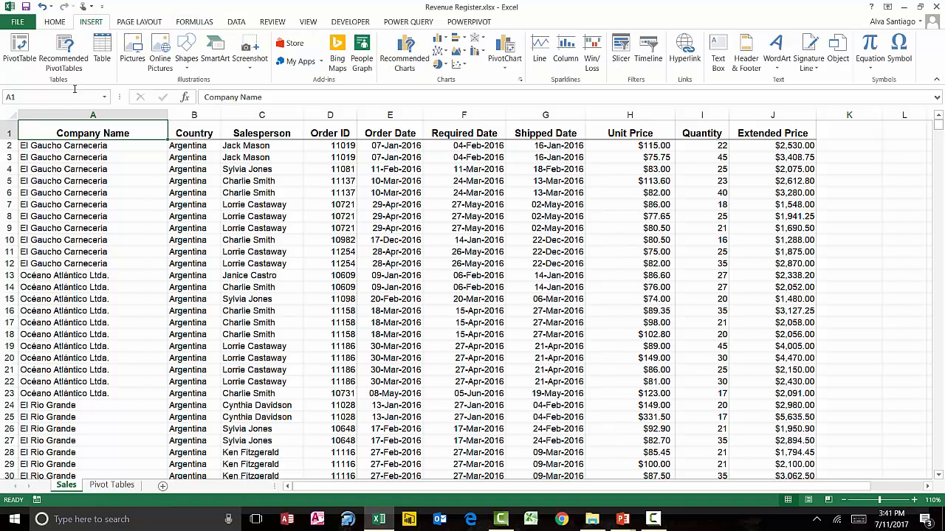
pyautogui.click(21, 49)
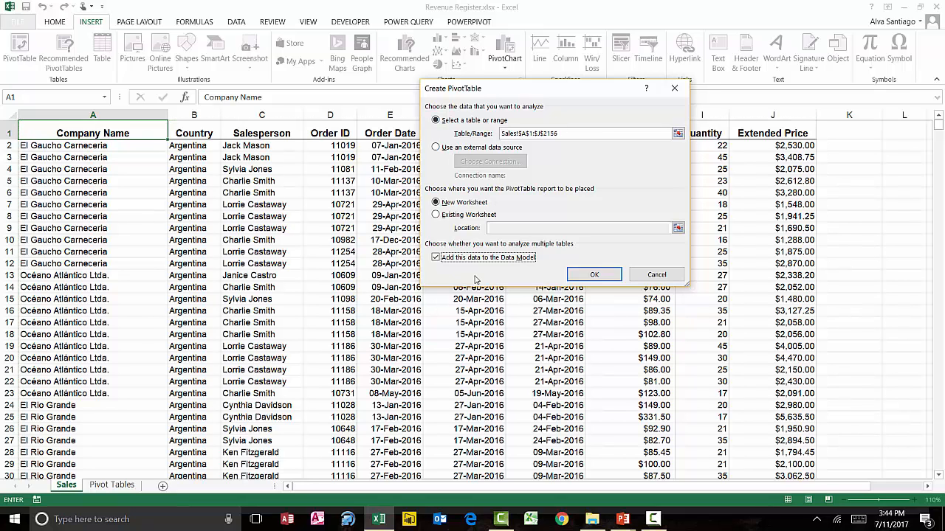
pyautogui.click(435, 258)
pyautogui.click(569, 276)
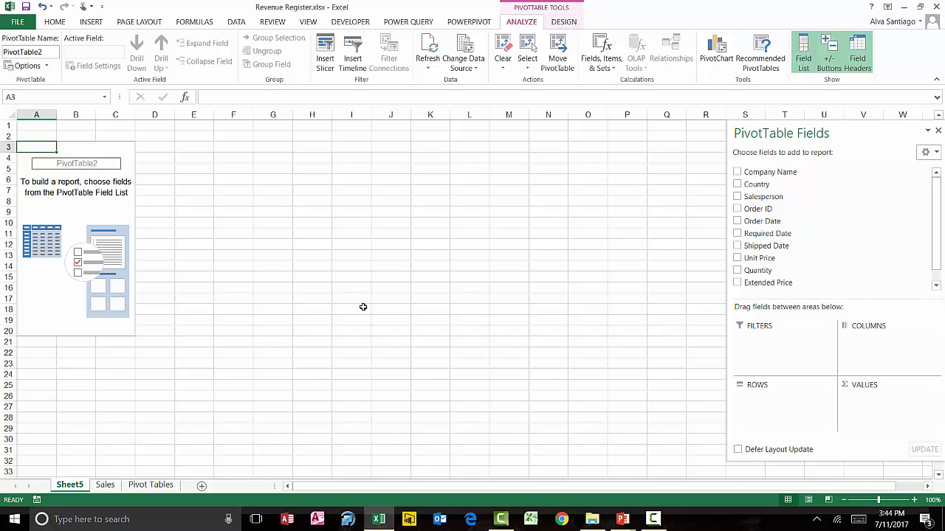
pyautogui.click(107, 485)
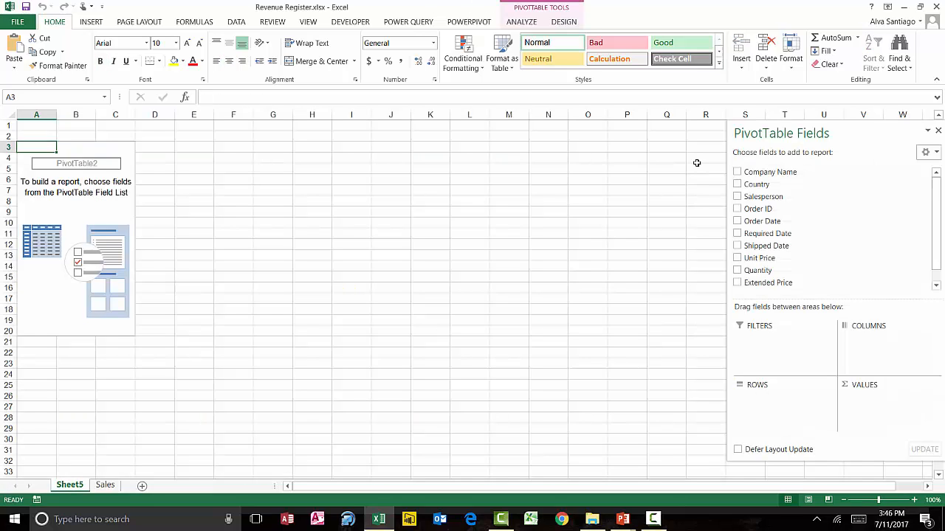
# Add Country and Order Date as PivotTable rows and Extended Price as the summed value
pyautogui.click(737, 185)
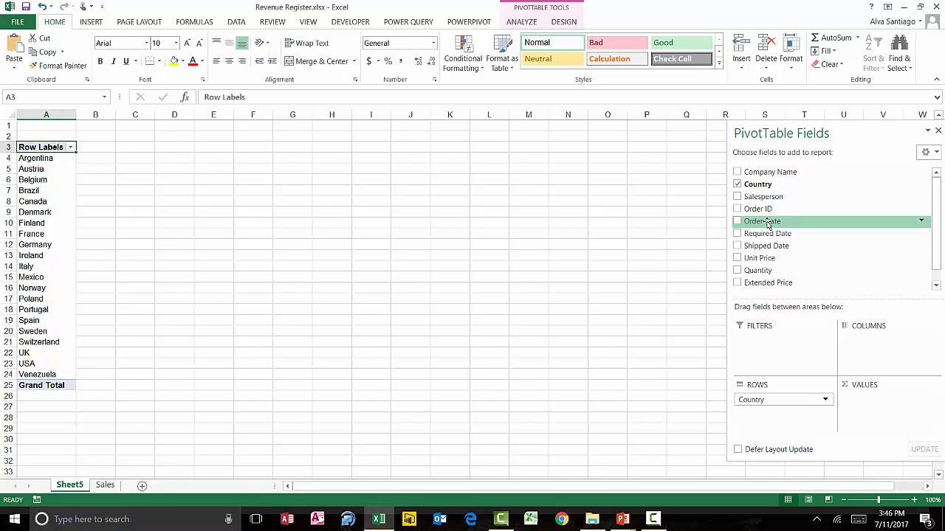
pyautogui.click(737, 221)
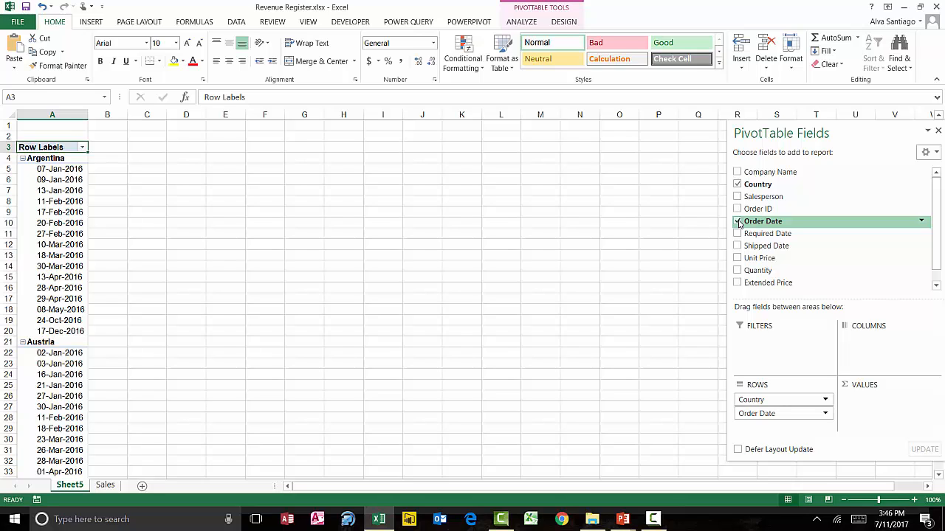
pyautogui.click(736, 284)
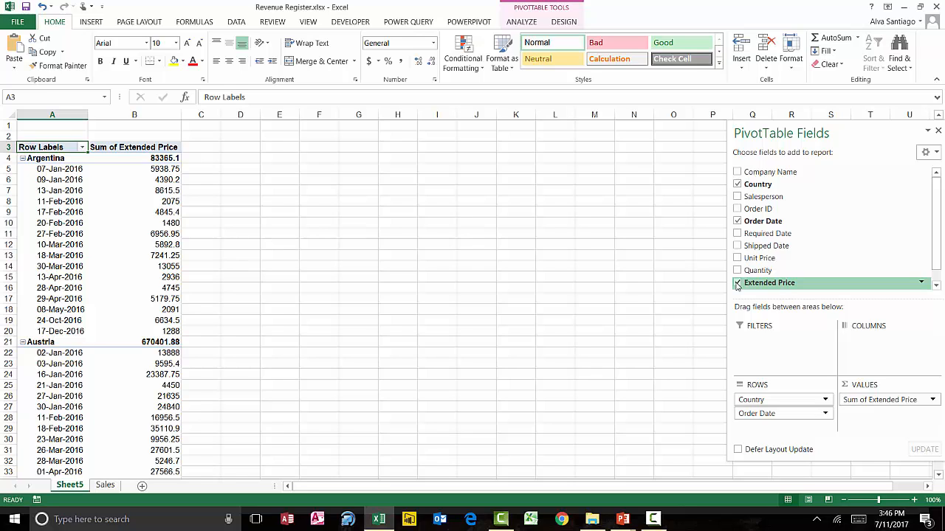
# Group the PivotTable's order dates by Months only and move the Order Date field from the rows to the columns
pyautogui.click(63, 172)
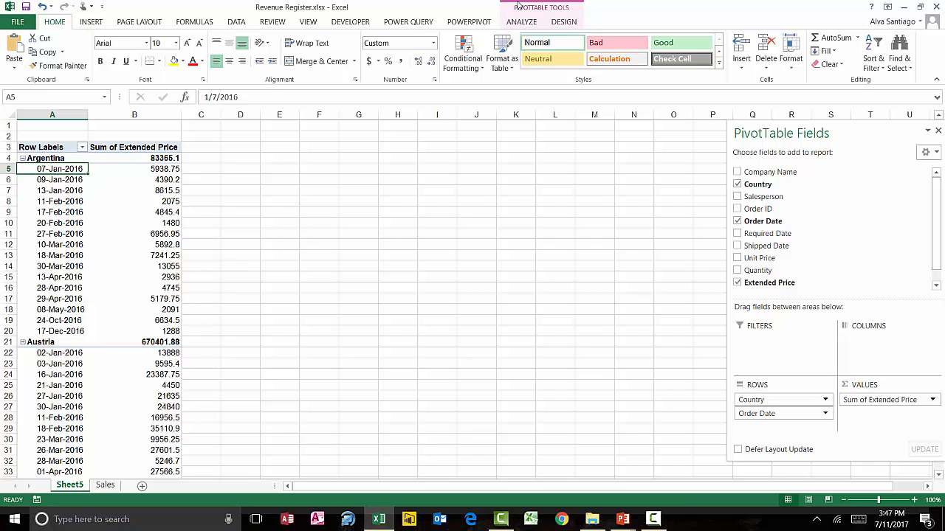
pyautogui.click(523, 23)
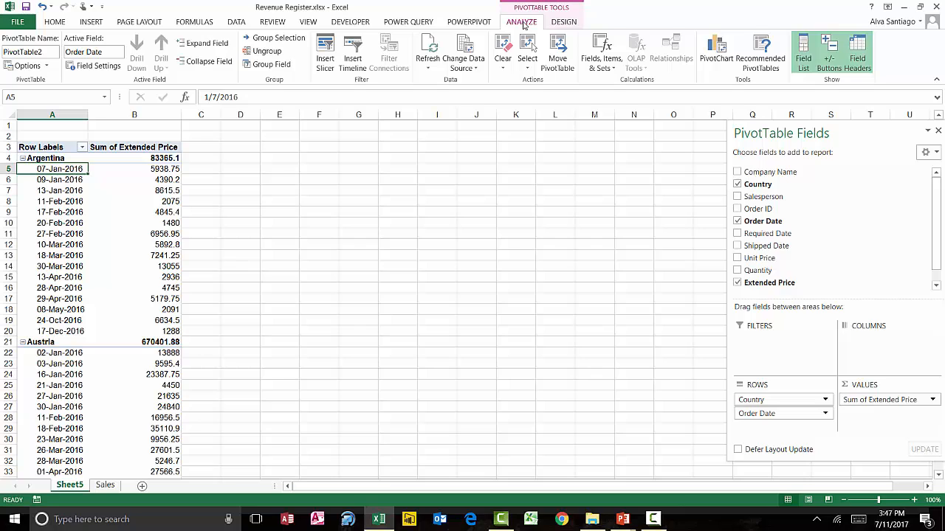
pyautogui.click(285, 67)
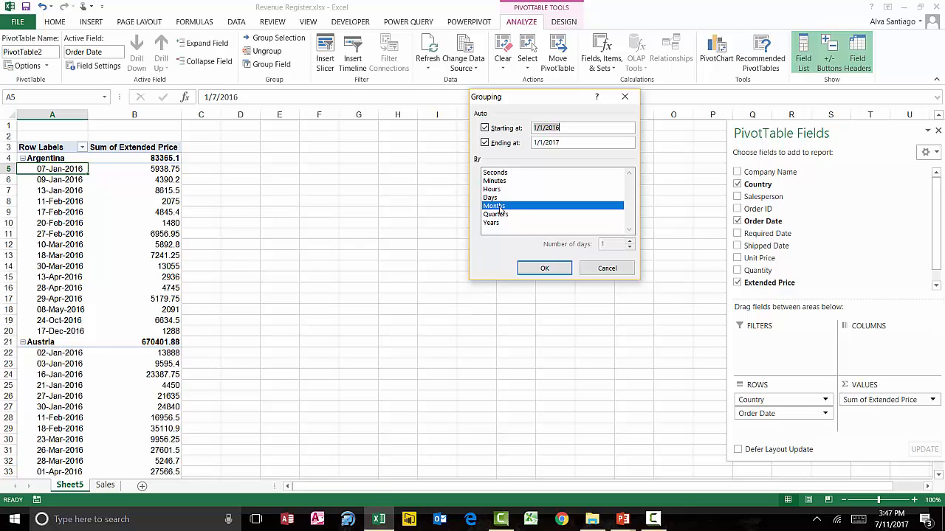
pyautogui.moveTo(495, 213); pyautogui.dragTo(491, 222)
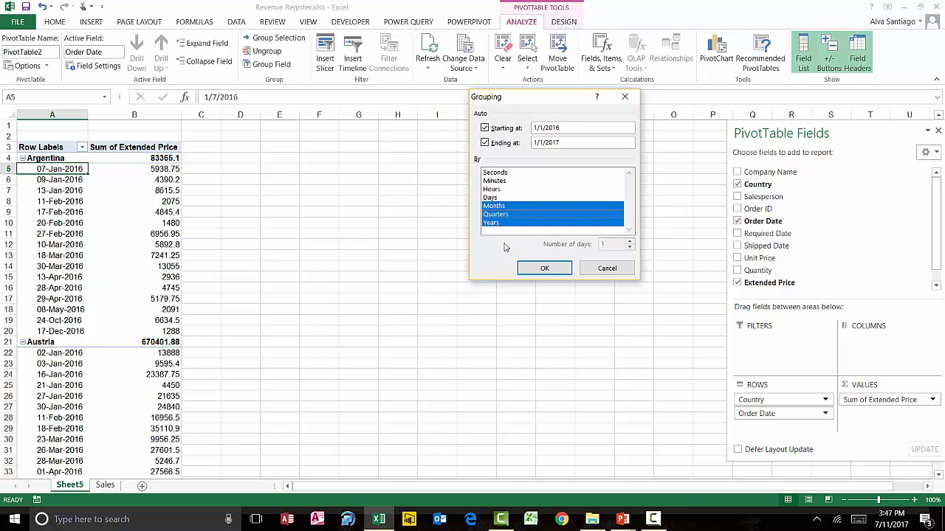
pyautogui.click(515, 224)
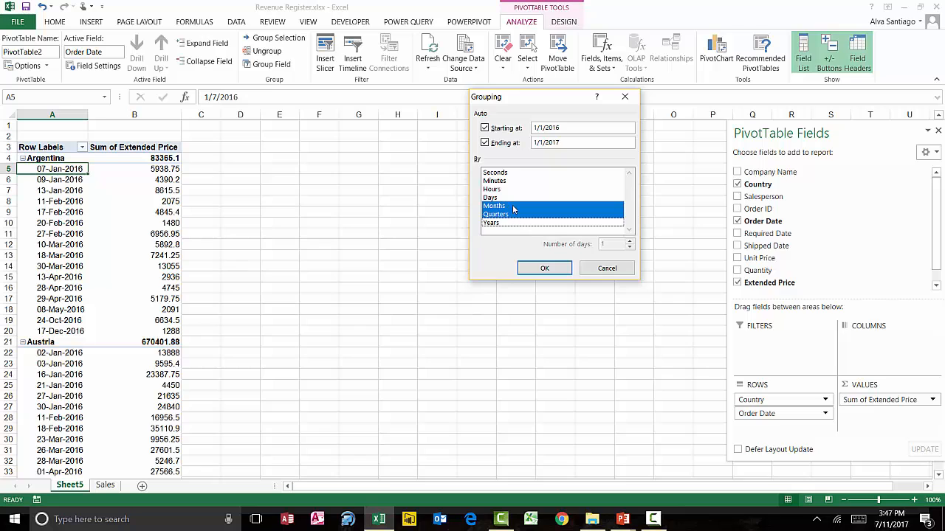
pyautogui.click(530, 272)
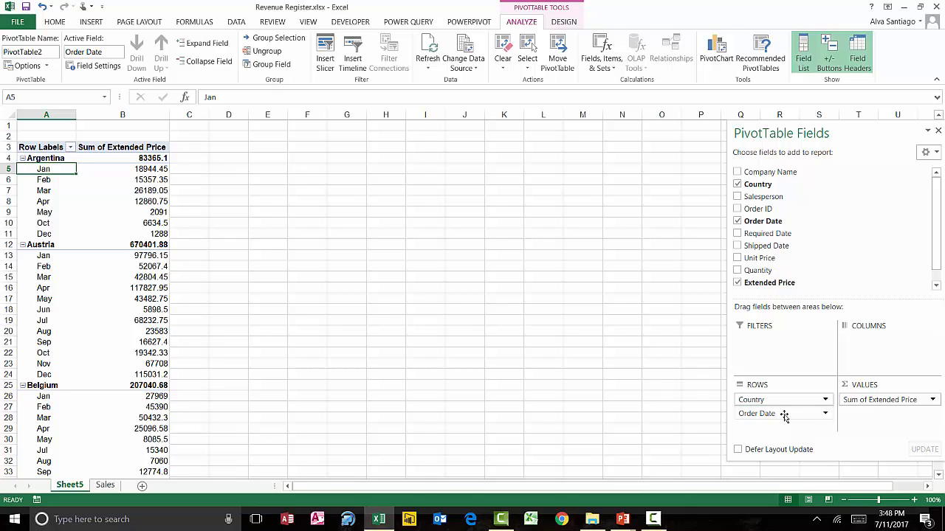
pyautogui.moveTo(783, 416); pyautogui.dragTo(871, 353)
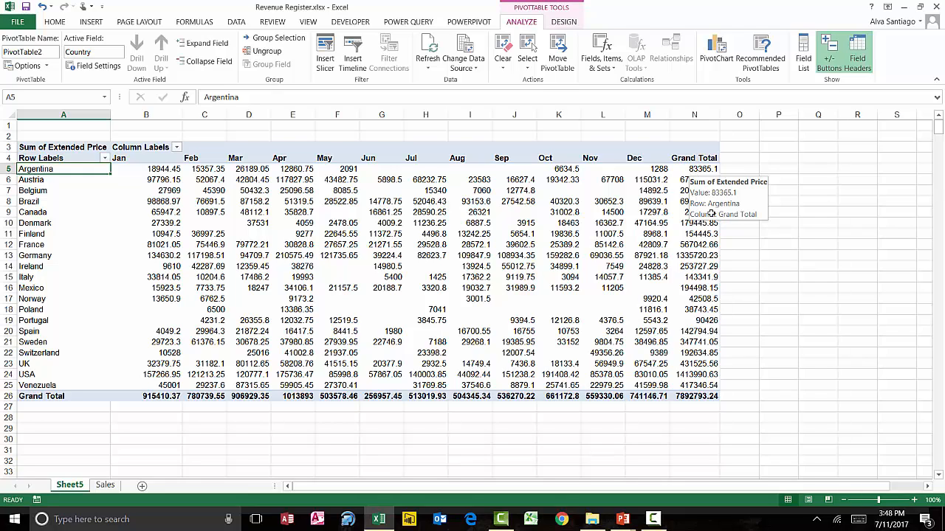
pyautogui.click(680, 393)
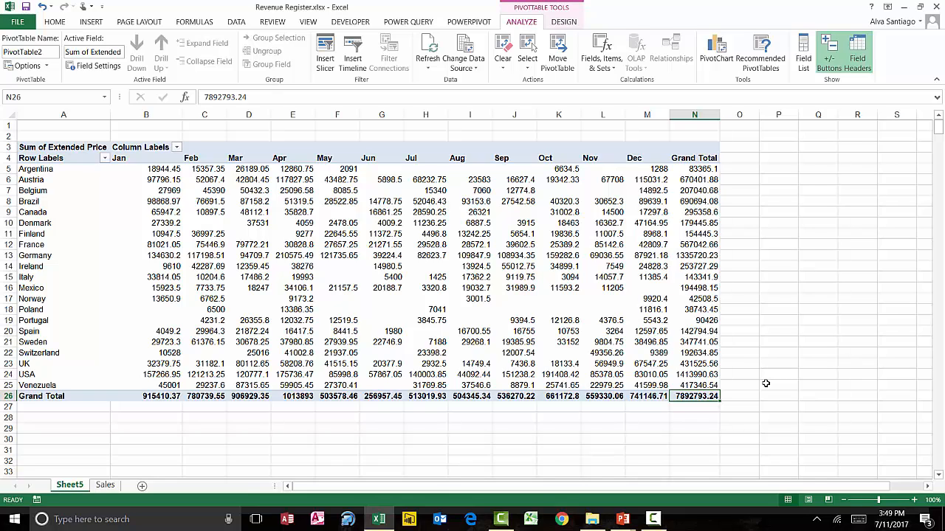
# Rename the PivotTable's value heading to Revenue, the row heading to Country and the column heading to Month
pyautogui.click(84, 147)
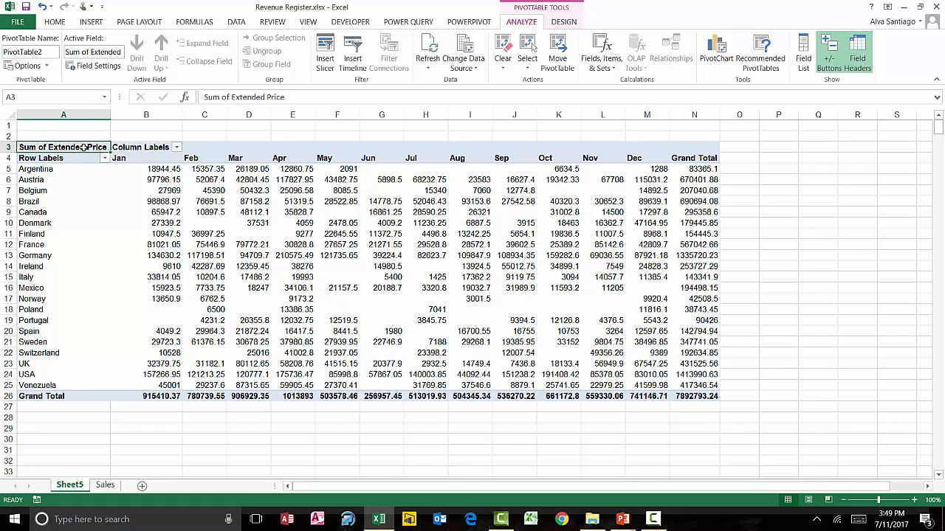
pyautogui.write('Revenue')
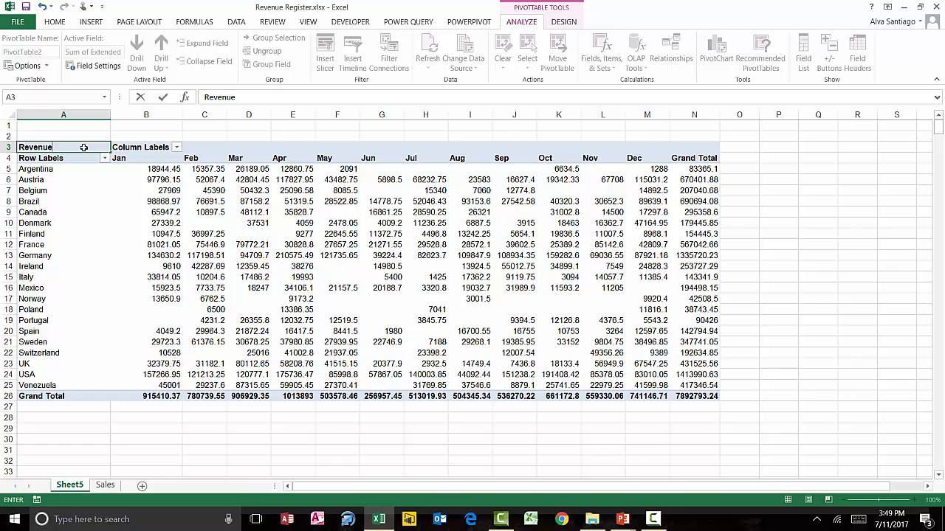
pyautogui.press('Return')
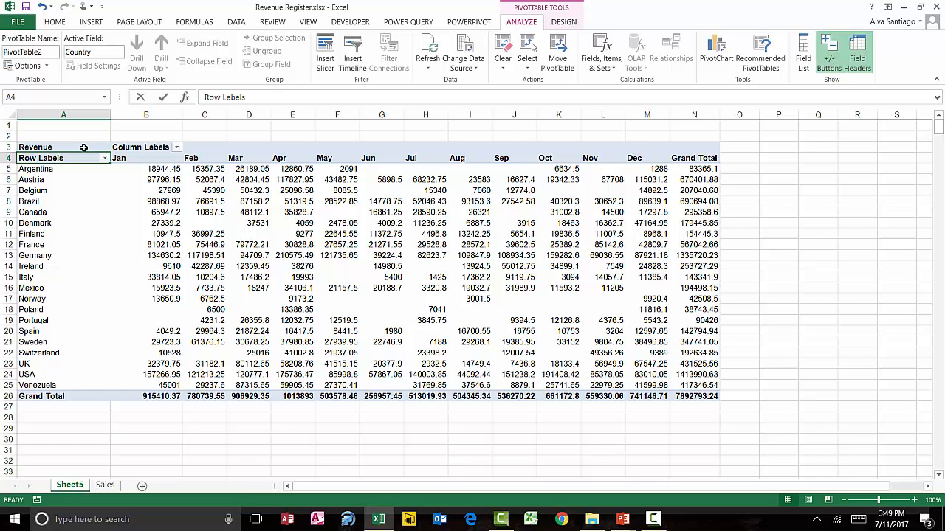
pyautogui.write('Country')
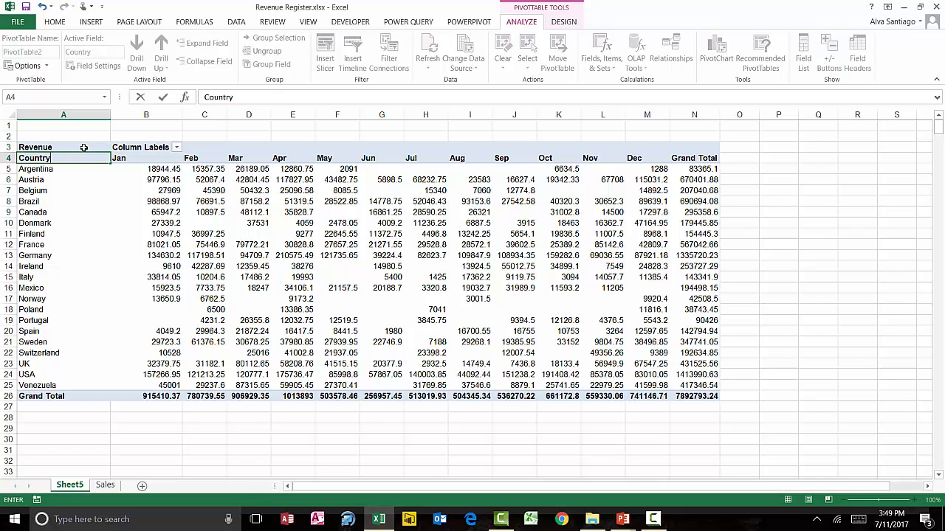
pyautogui.click(144, 148)
pyautogui.write('Month')
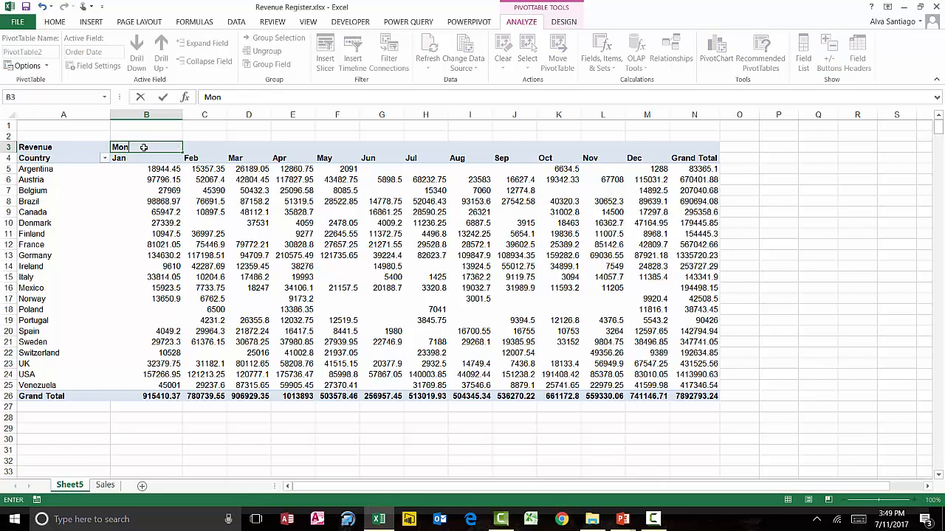
pyautogui.click(157, 169)
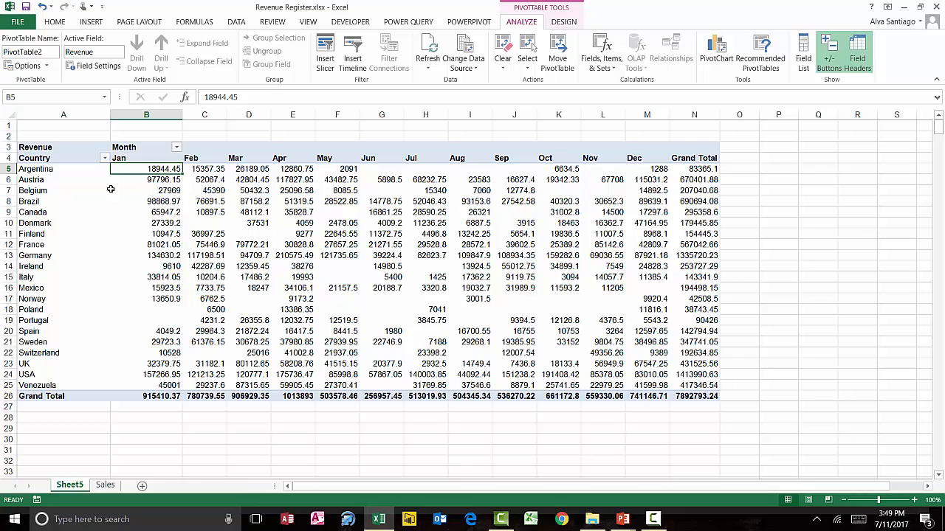
# Format the Revenue value field as Accounting with two decimal places and the $ symbol
pyautogui.moveTo(325, 233)
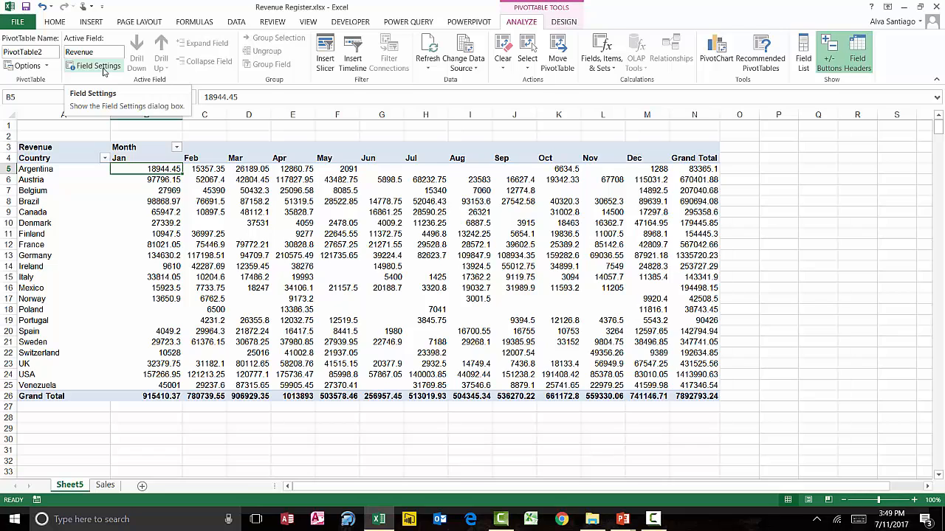
pyautogui.click(104, 72)
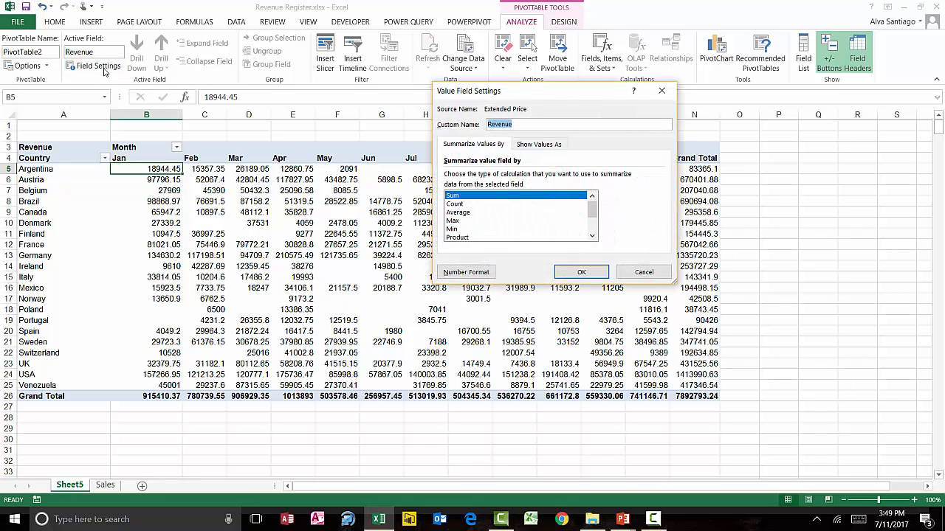
pyautogui.click(458, 272)
pyautogui.click(459, 273)
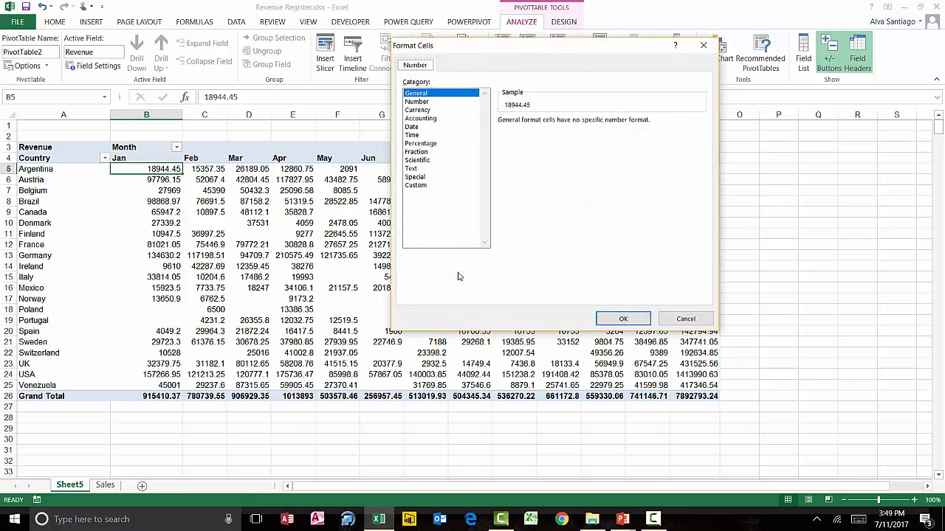
pyautogui.click(421, 118)
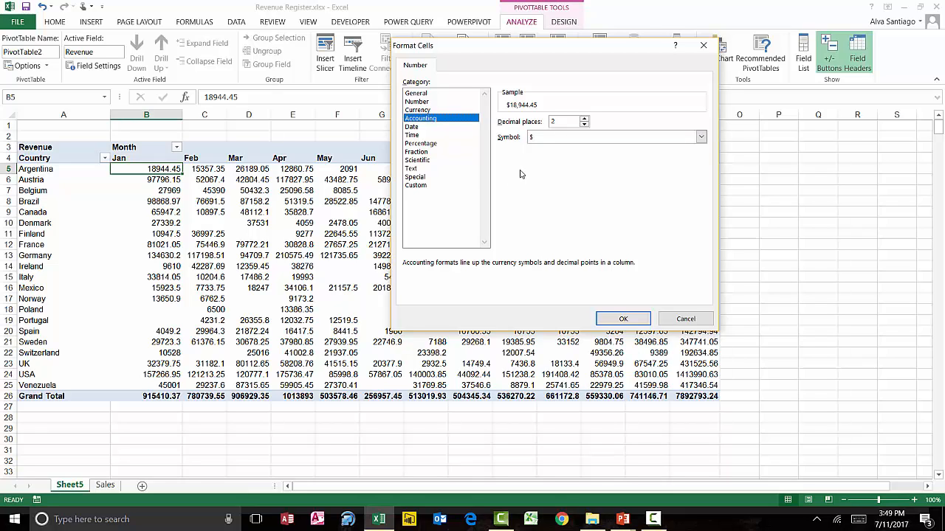
pyautogui.click(624, 319)
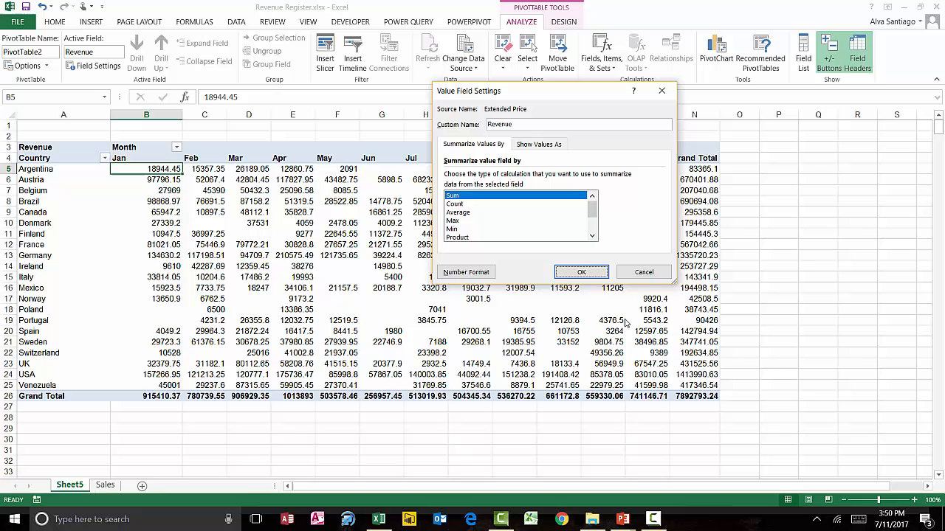
pyautogui.click(580, 269)
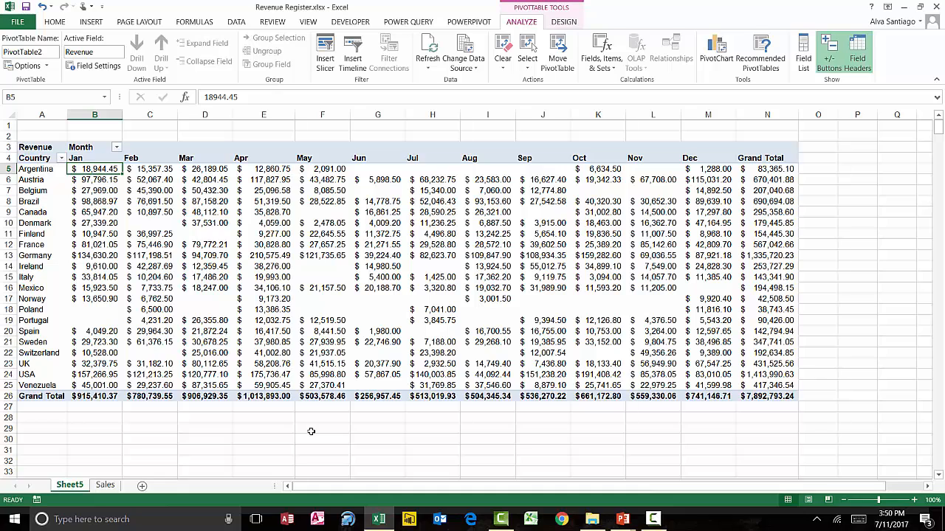
# Add a new worksheet and create a PivotTable in its cell A1 from the range "data", leaving it out of the Data Model
pyautogui.click(142, 487)
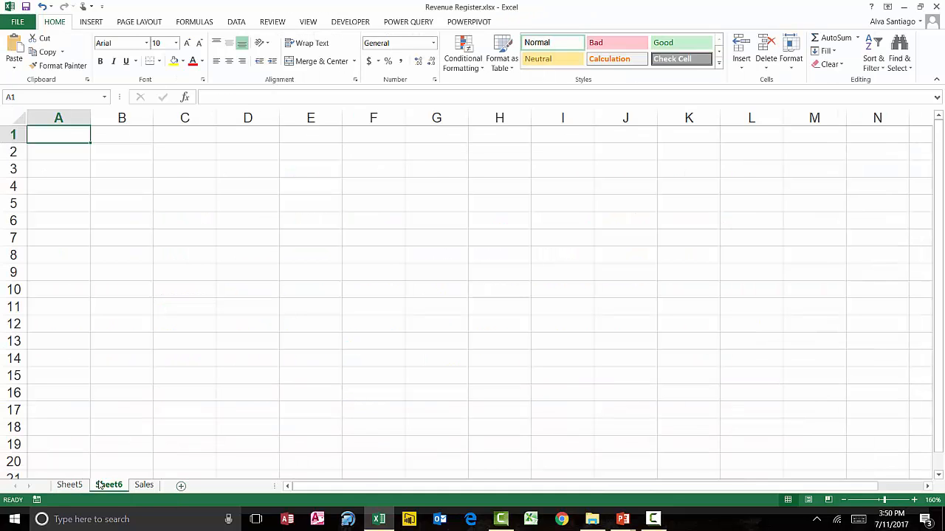
pyautogui.click(92, 23)
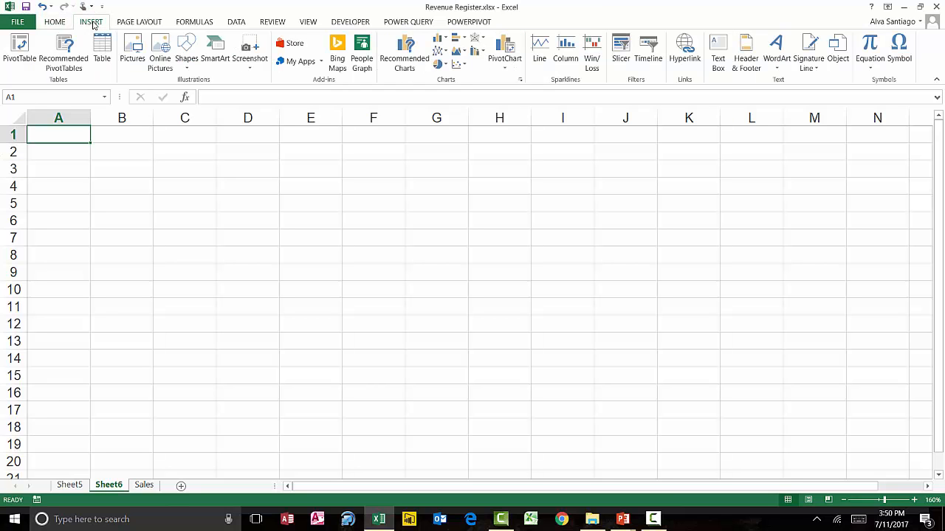
pyautogui.click(17, 45)
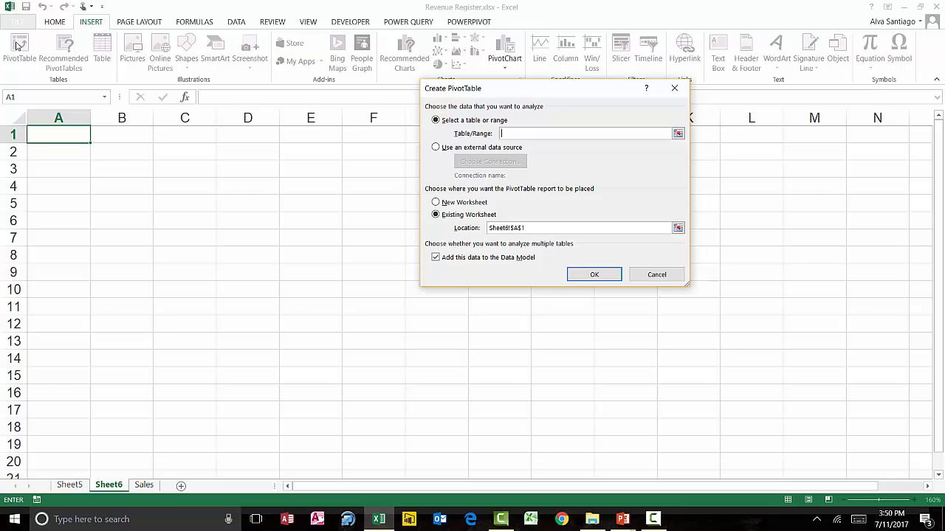
pyautogui.write('data')
pyautogui.click(435, 257)
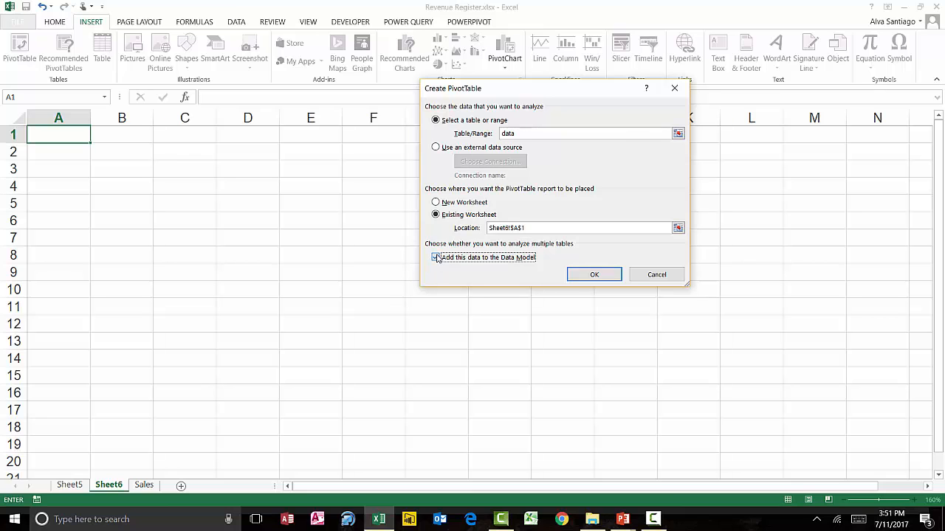
pyautogui.click(588, 276)
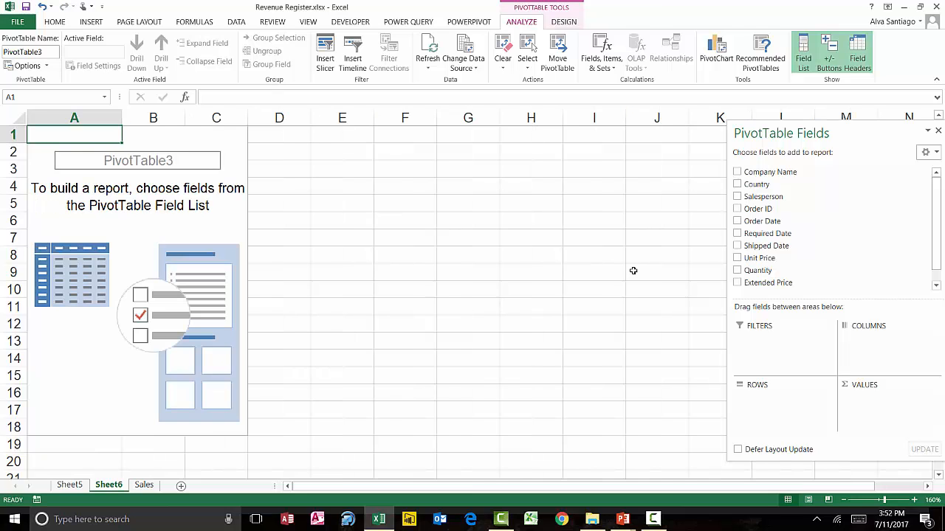
# Add Order Date as rows and Extended Price as values in the new PivotTable
pyautogui.click(737, 221)
pyautogui.click(737, 283)
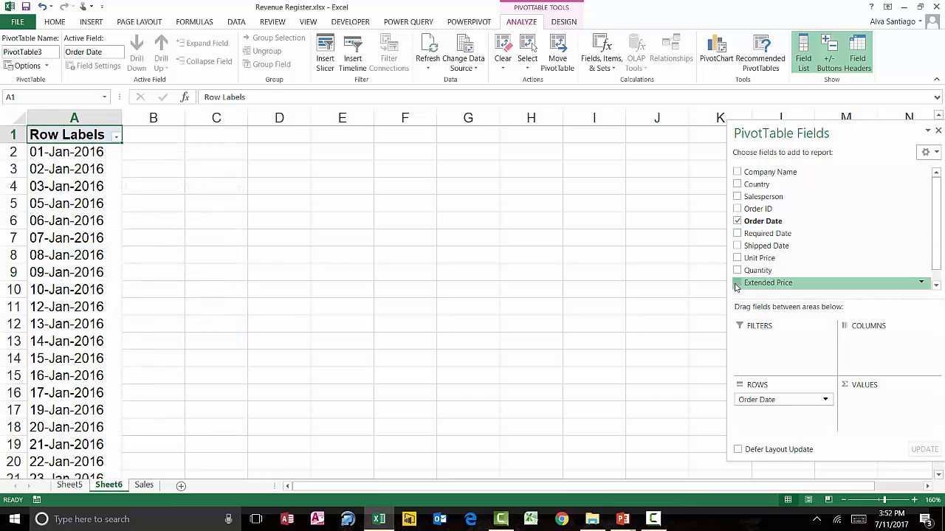
# Group the Order Date rows of the PivotTable by Months
pyautogui.click(73, 152)
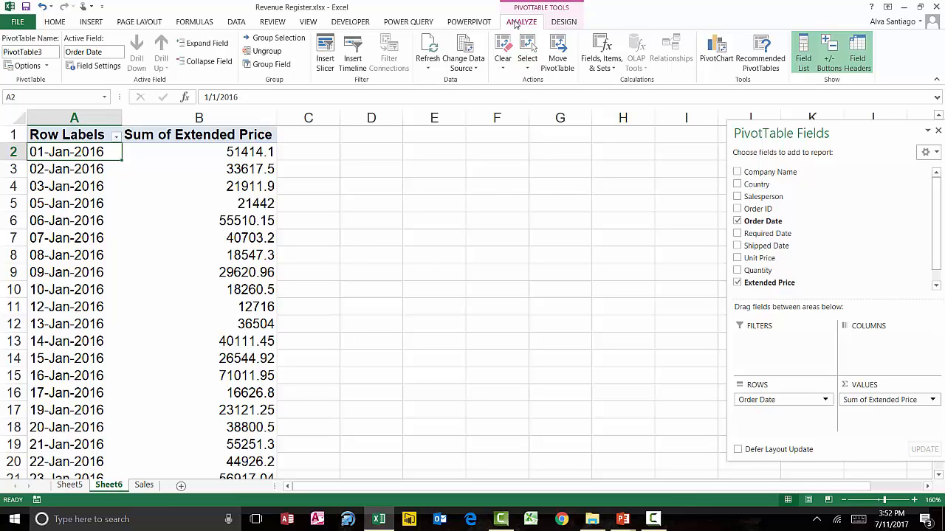
pyautogui.click(290, 65)
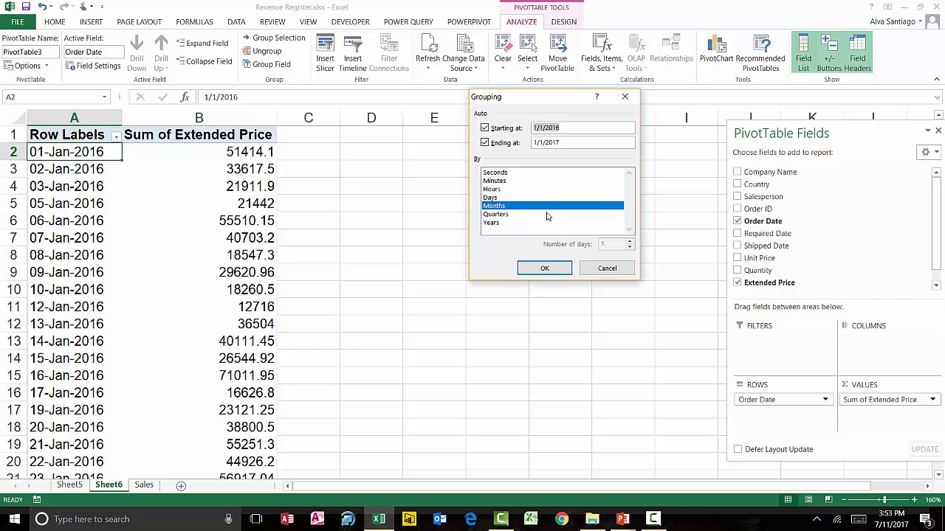
pyautogui.click(545, 269)
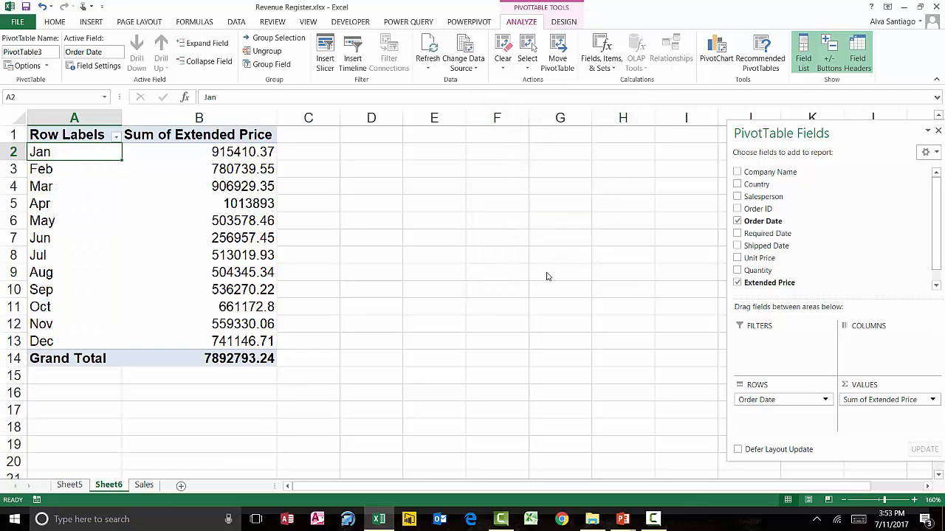
# Format the Extended Price values as Accounting with the $ symbol and two decimals, and rename the PivotTable headings to Month and Revenue
pyautogui.click(240, 151)
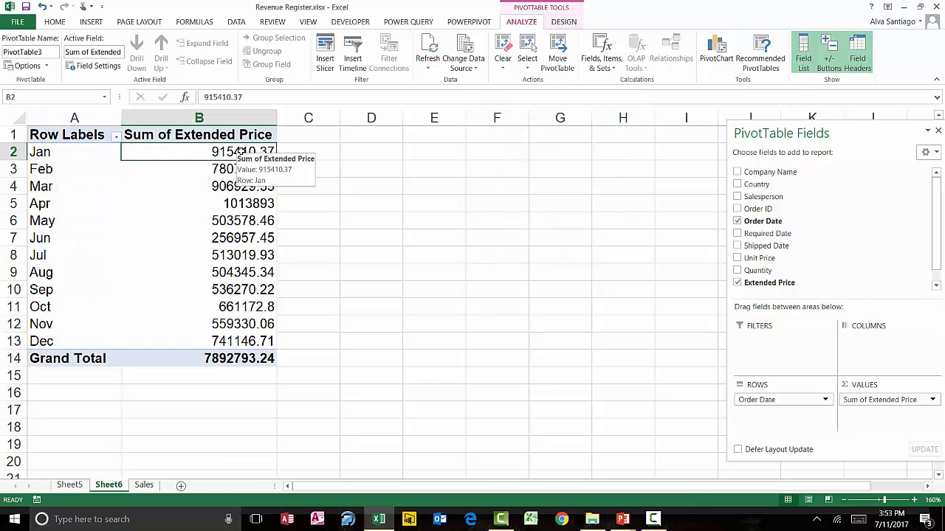
pyautogui.click(98, 66)
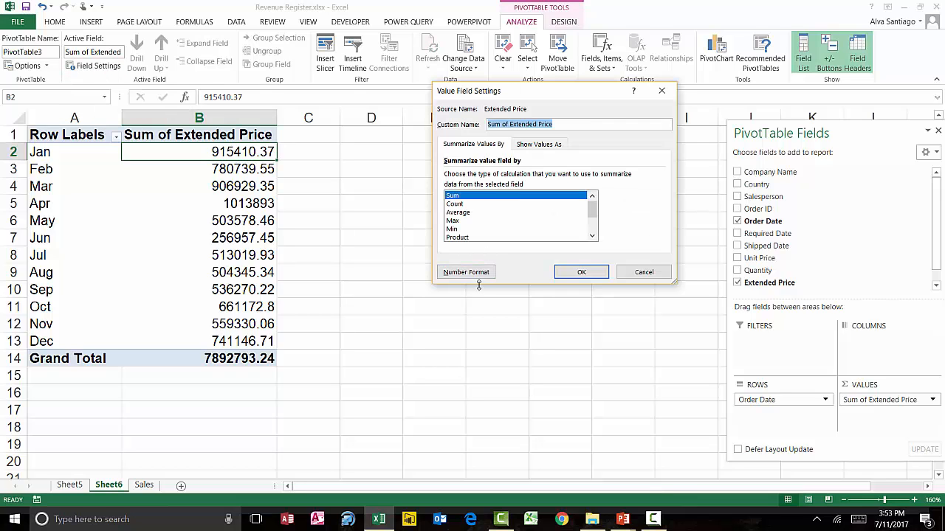
pyautogui.click(476, 277)
pyautogui.click(435, 118)
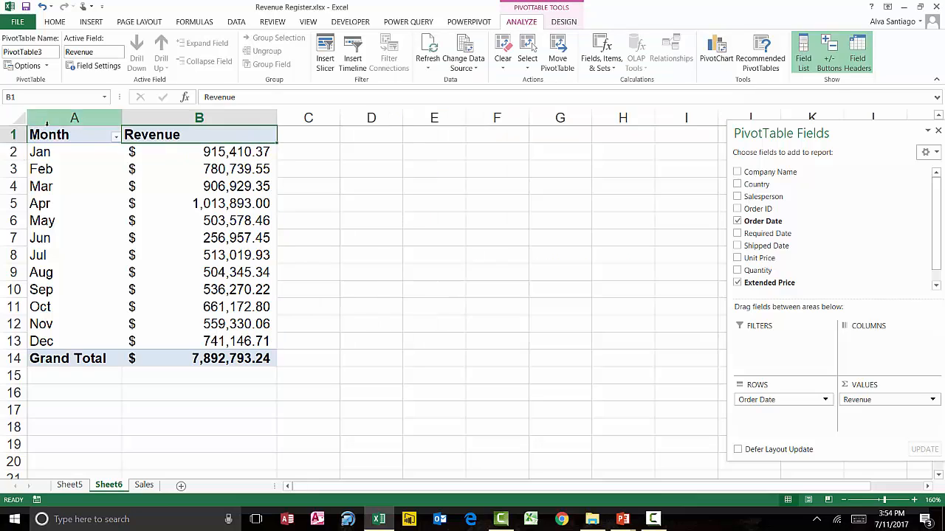
pyautogui.click(53, 140)
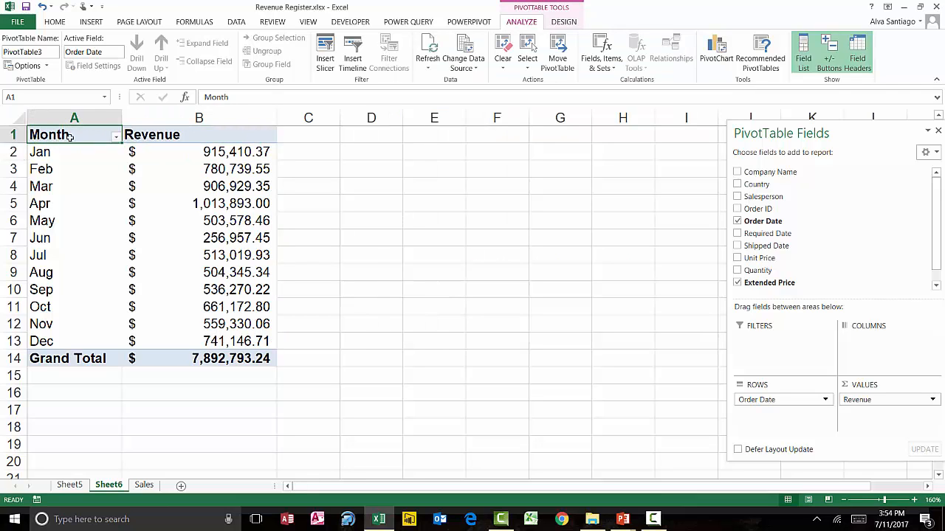
pyautogui.click(172, 136)
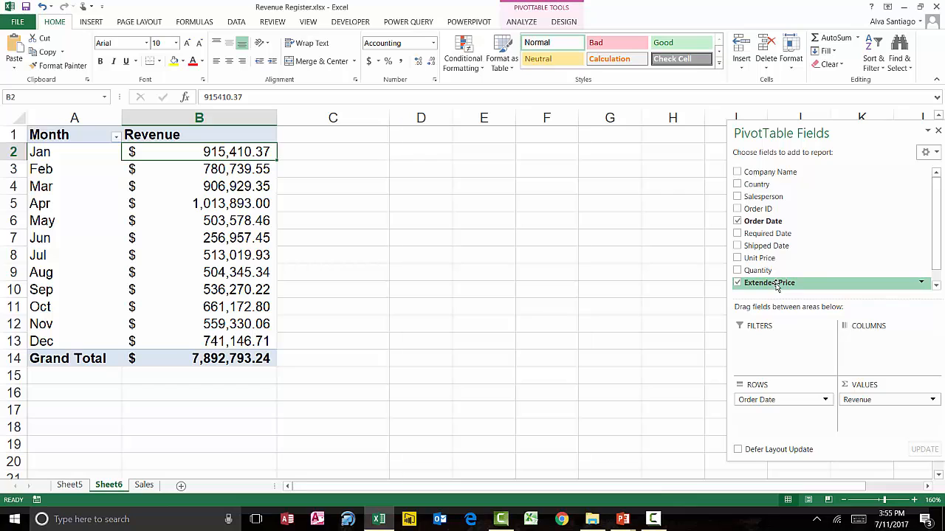
# Add Extended Price to the values a second time, shown as % of Grand Total, and name that field % of Grand Total
pyautogui.moveTo(777, 286); pyautogui.dragTo(897, 426)
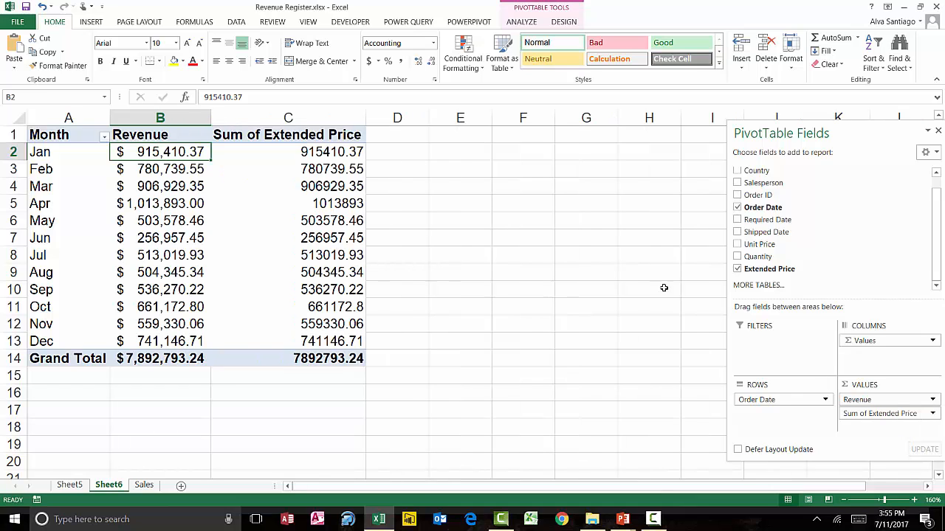
pyautogui.click(314, 153)
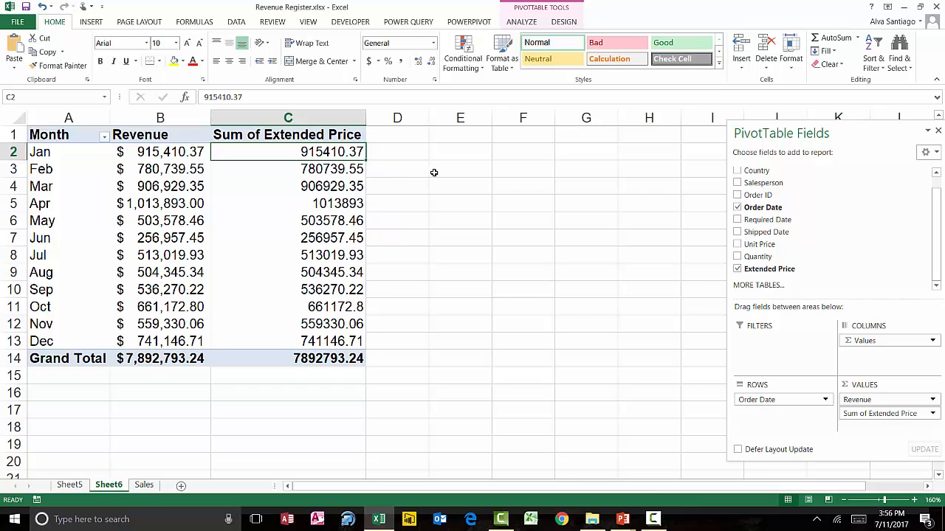
pyautogui.click(521, 22)
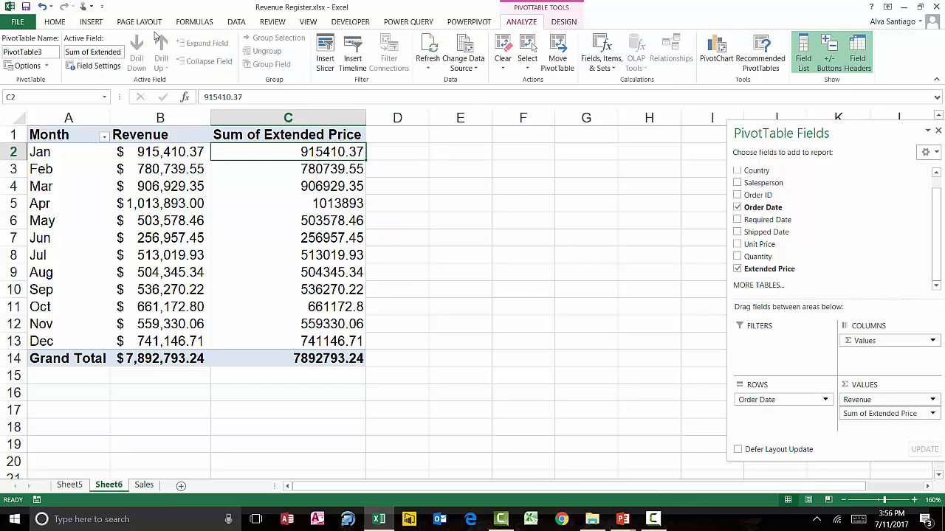
pyautogui.click(99, 67)
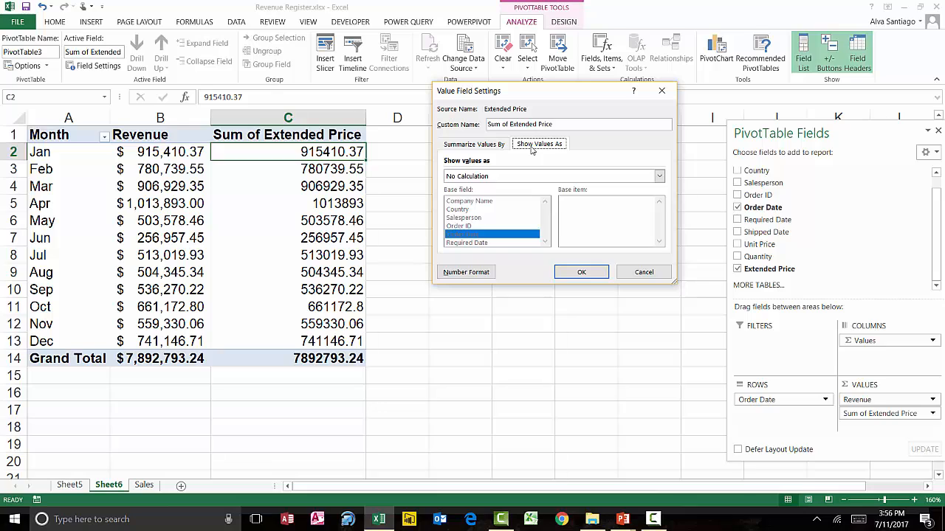
pyautogui.click(659, 177)
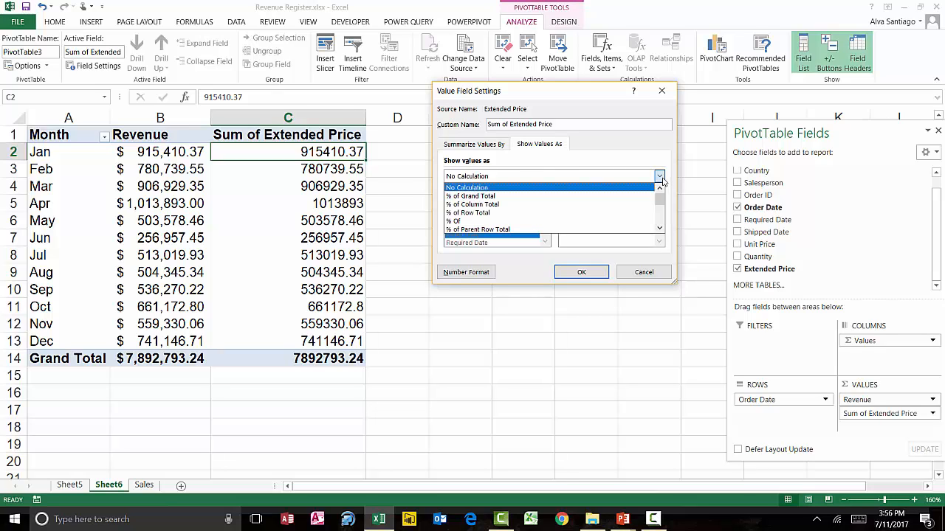
pyautogui.click(603, 196)
pyautogui.click(600, 273)
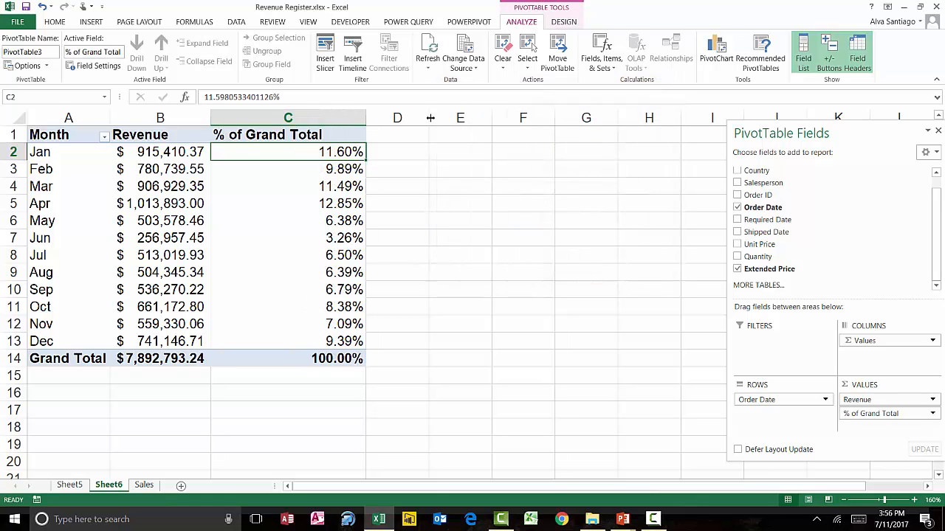
# Narrow column D and create a PivotTable in cell E1 from the range "data", leaving it out of the Data Model
pyautogui.moveTo(430, 118); pyautogui.dragTo(383, 118)
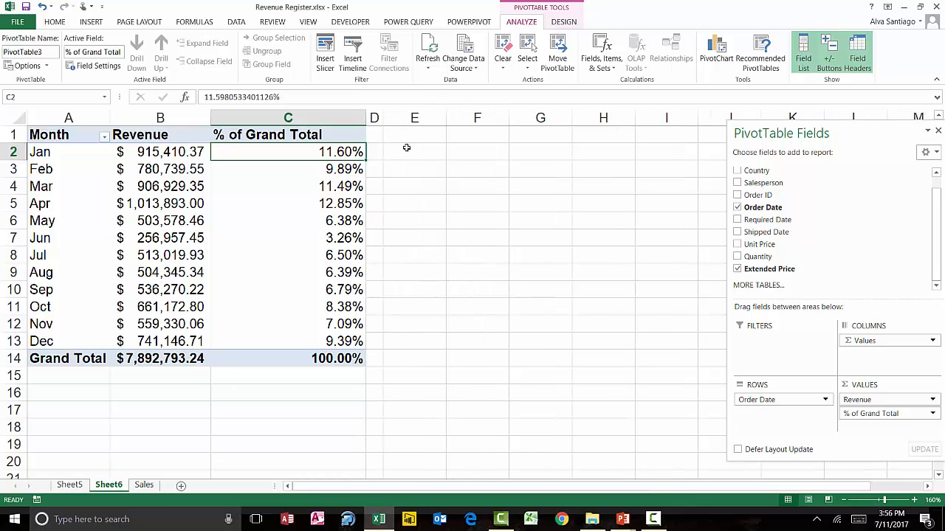
pyautogui.click(403, 138)
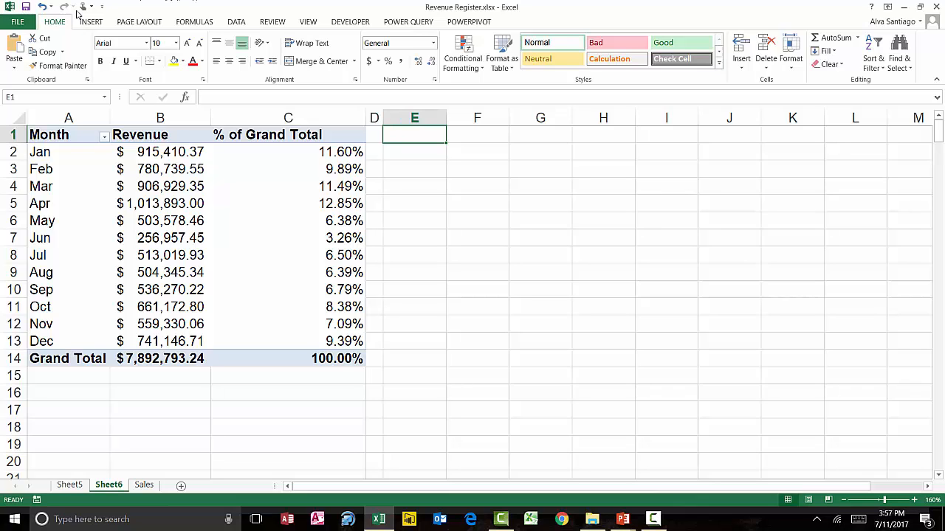
pyautogui.click(103, 23)
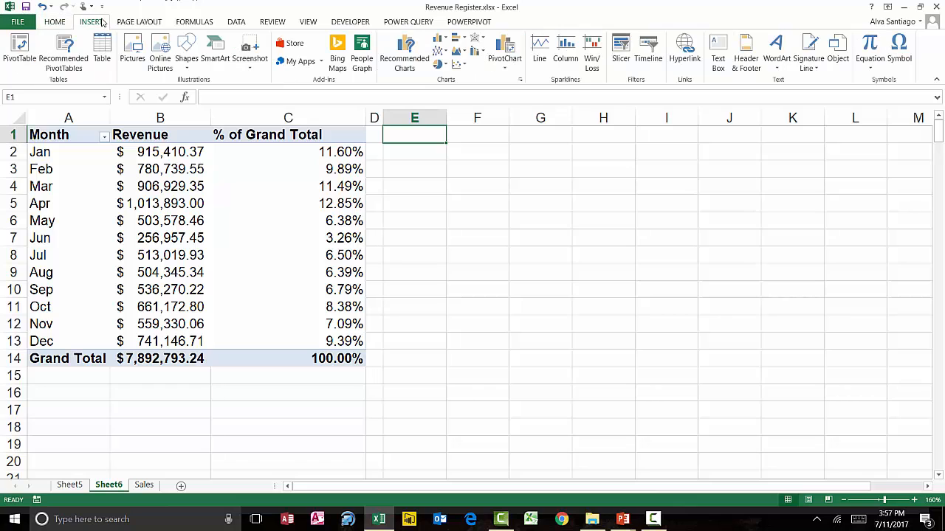
pyautogui.click(20, 48)
pyautogui.write('dat')
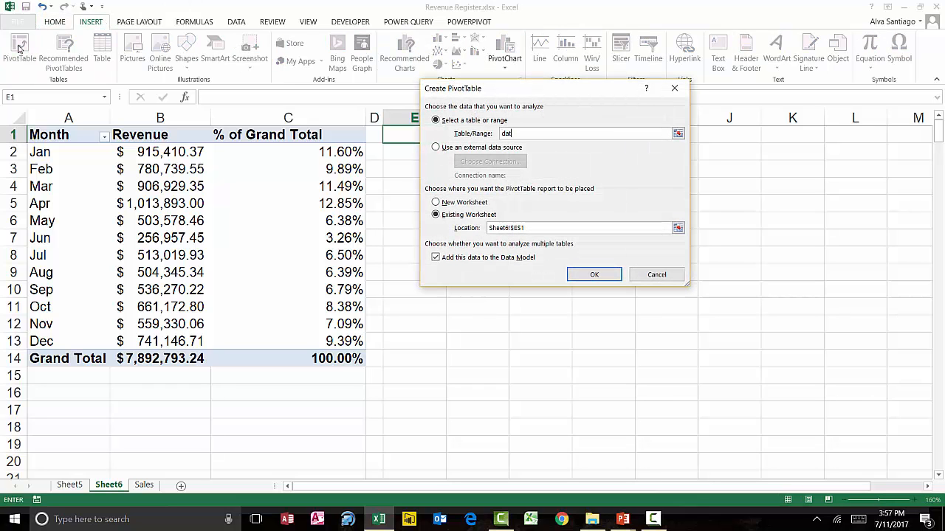
pyautogui.write('a')
pyautogui.click(435, 257)
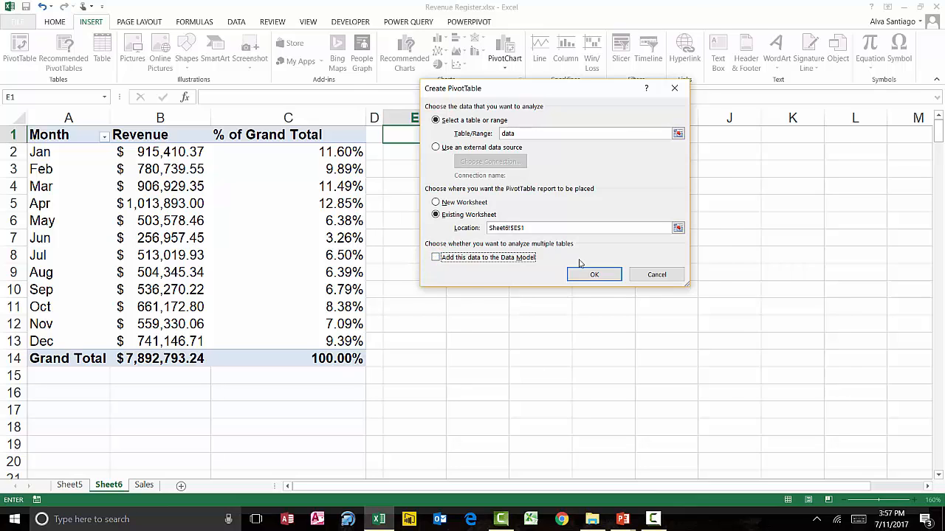
pyautogui.click(581, 274)
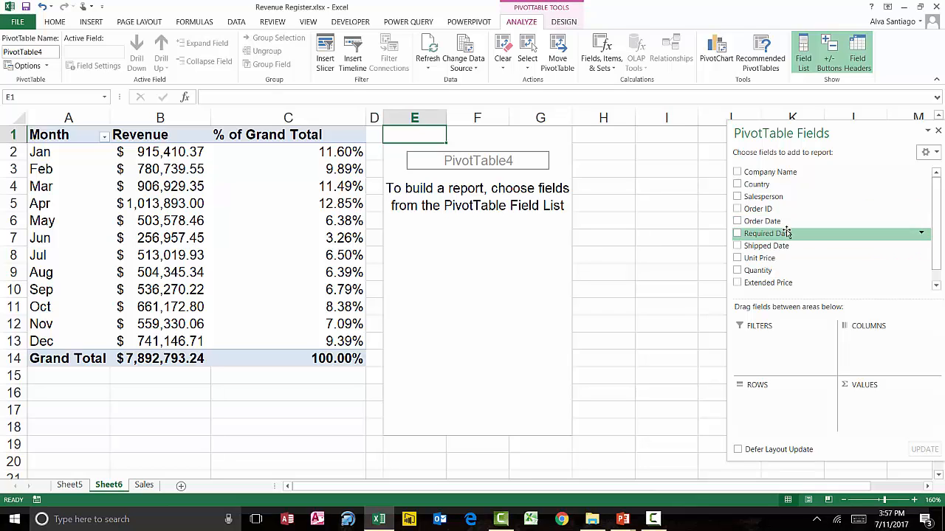
# Add Order Date as rows and Extended Price as values, showing the values as % Difference From the (previous) Order Date item
pyautogui.click(737, 222)
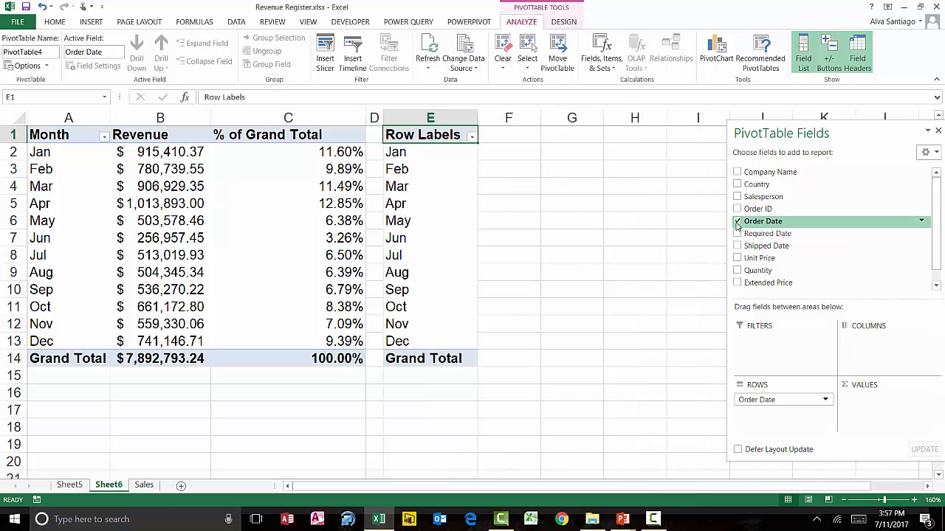
pyautogui.click(737, 284)
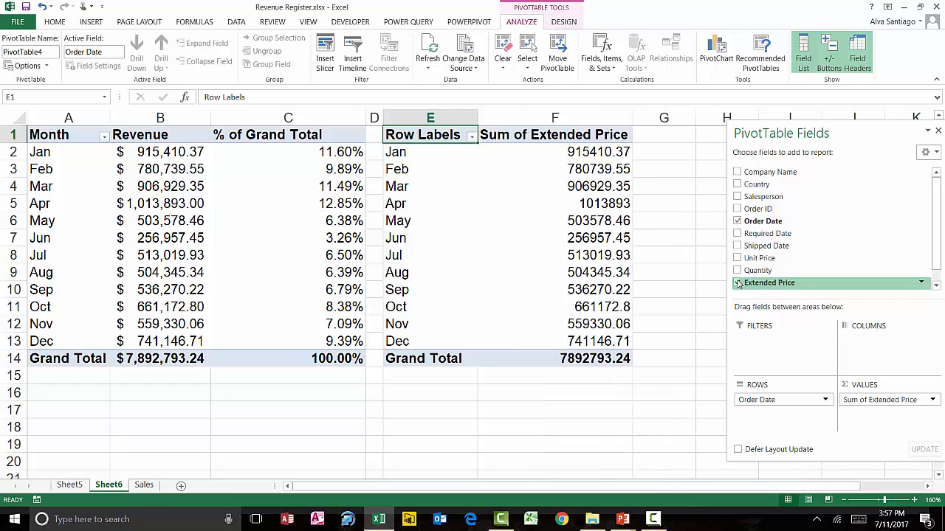
pyautogui.click(613, 153)
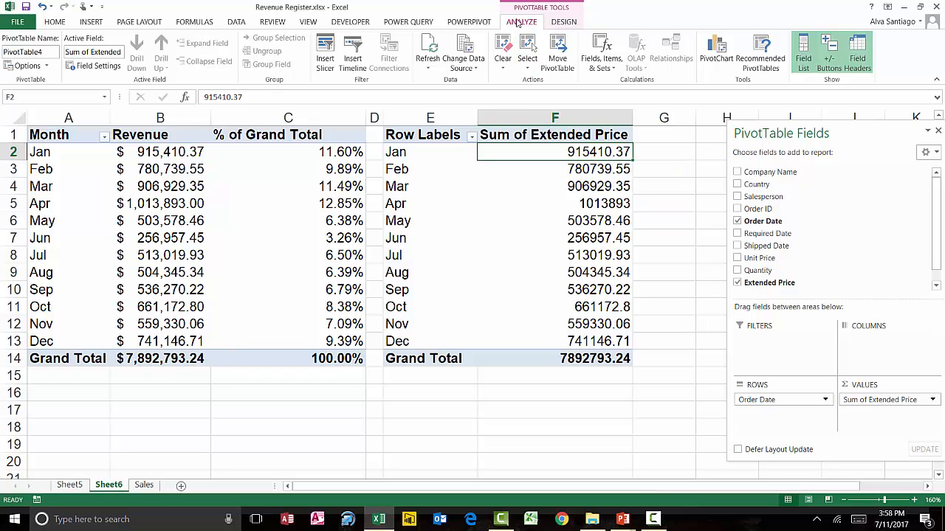
pyautogui.click(95, 68)
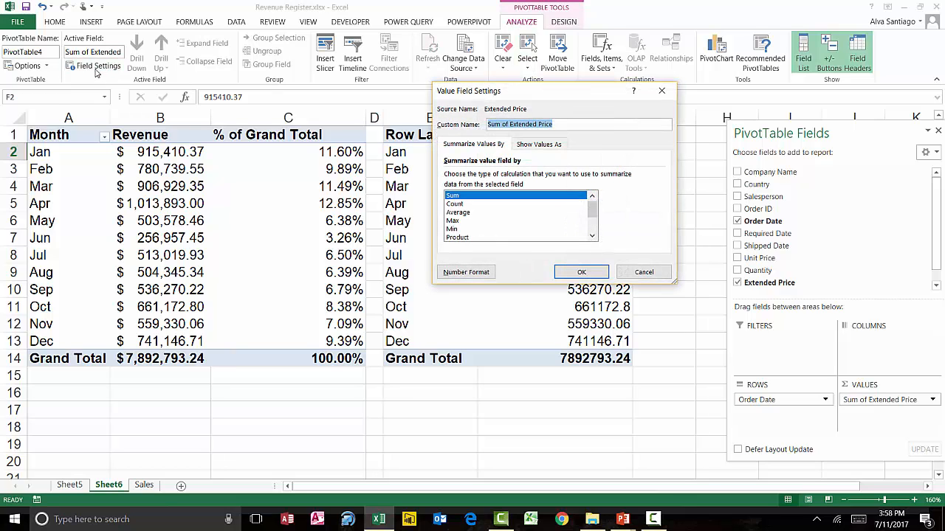
pyautogui.click(558, 145)
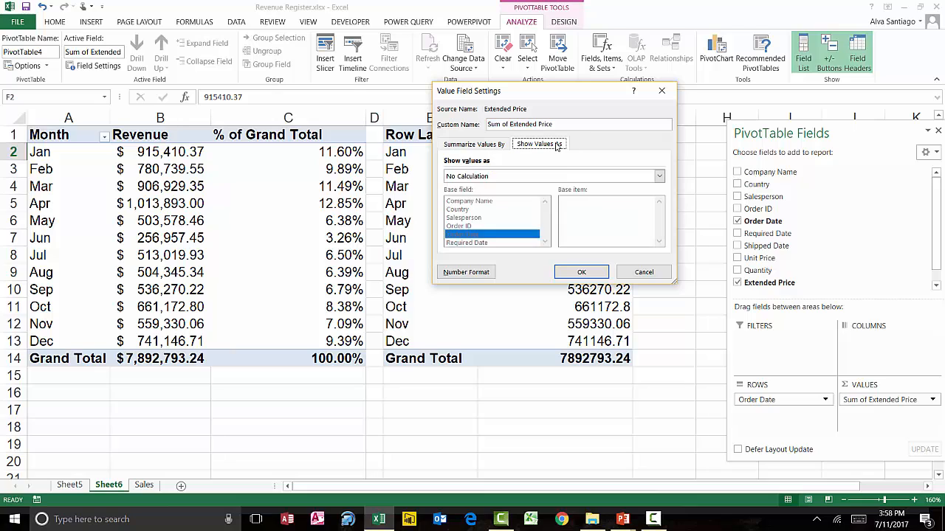
pyautogui.click(661, 177)
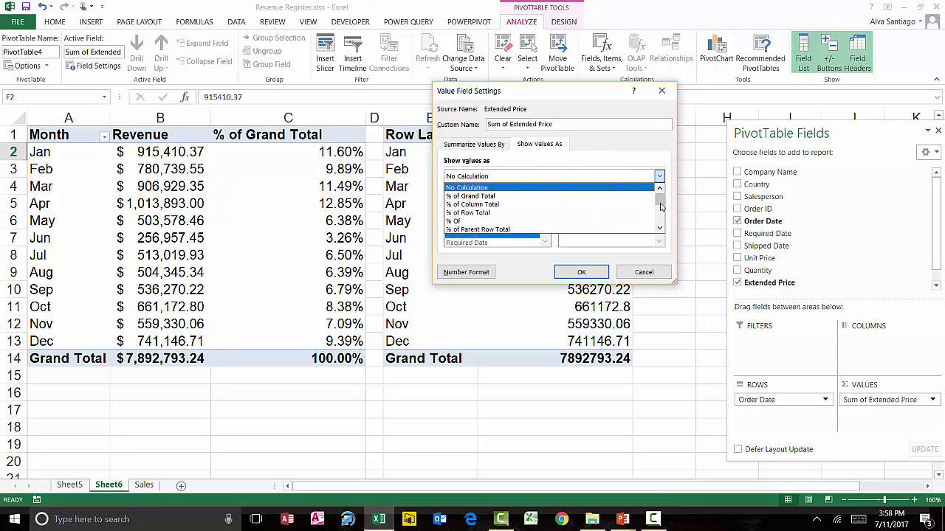
pyautogui.moveTo(661, 207); pyautogui.dragTo(662, 219)
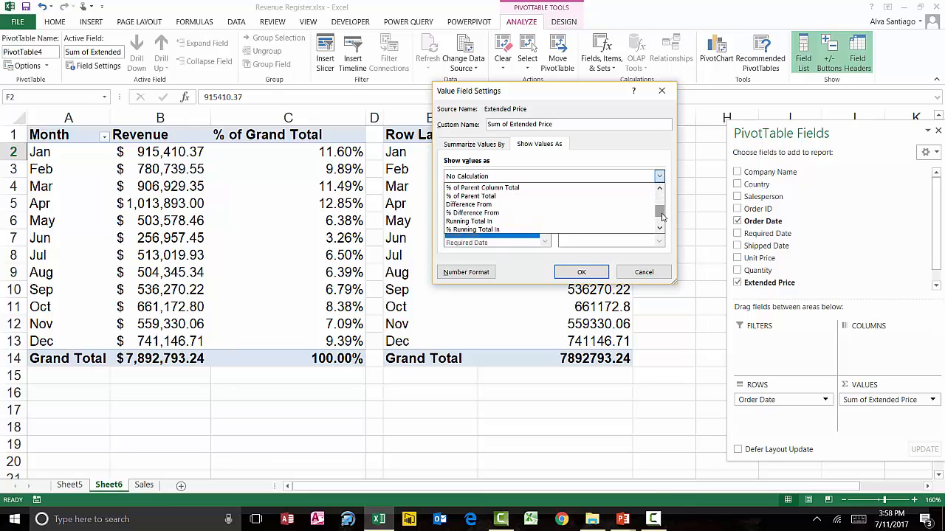
pyautogui.click(594, 213)
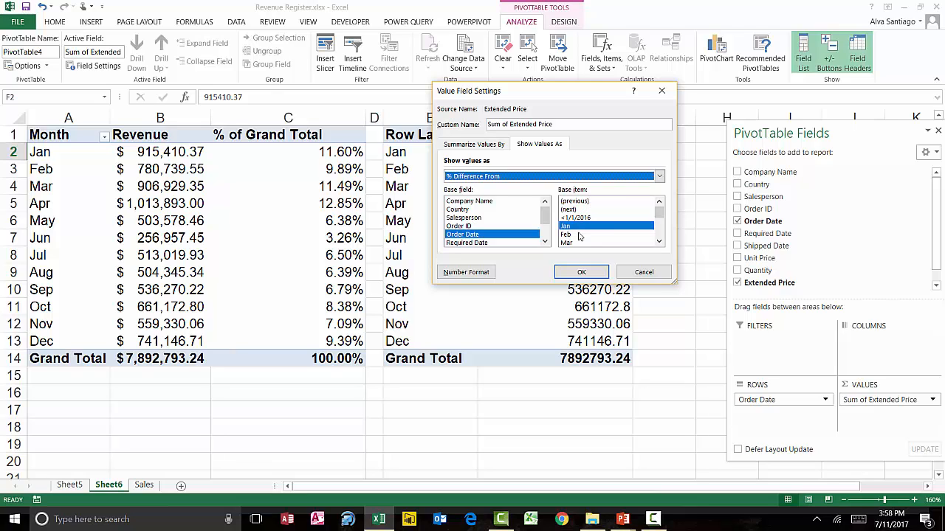
pyautogui.click(659, 241)
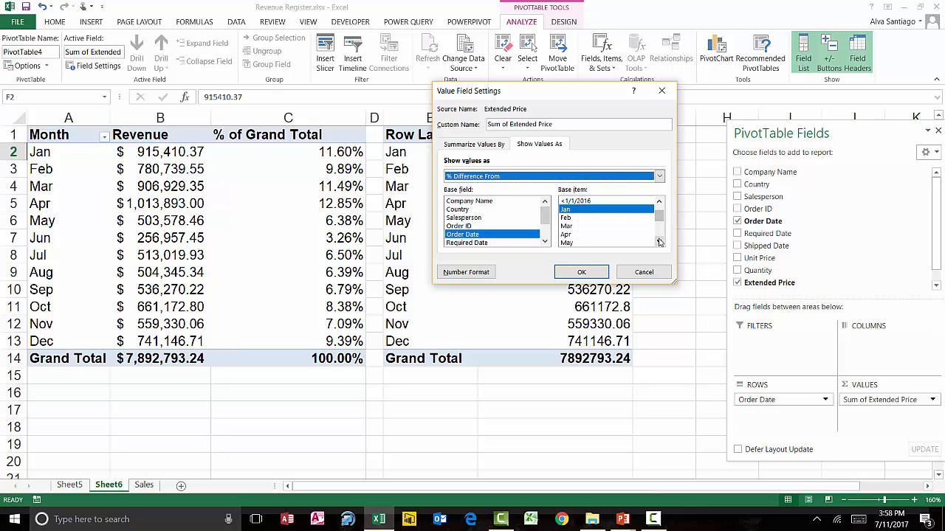
pyautogui.click(659, 203)
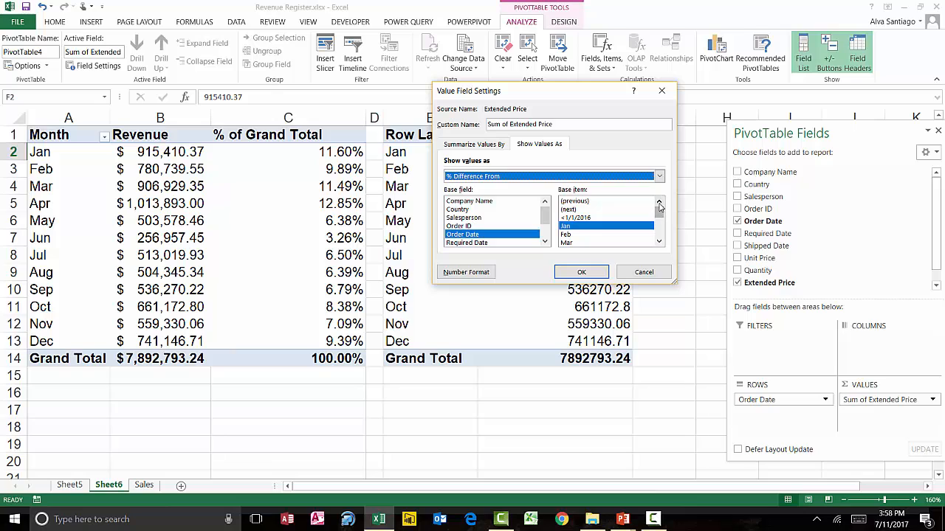
pyautogui.click(590, 202)
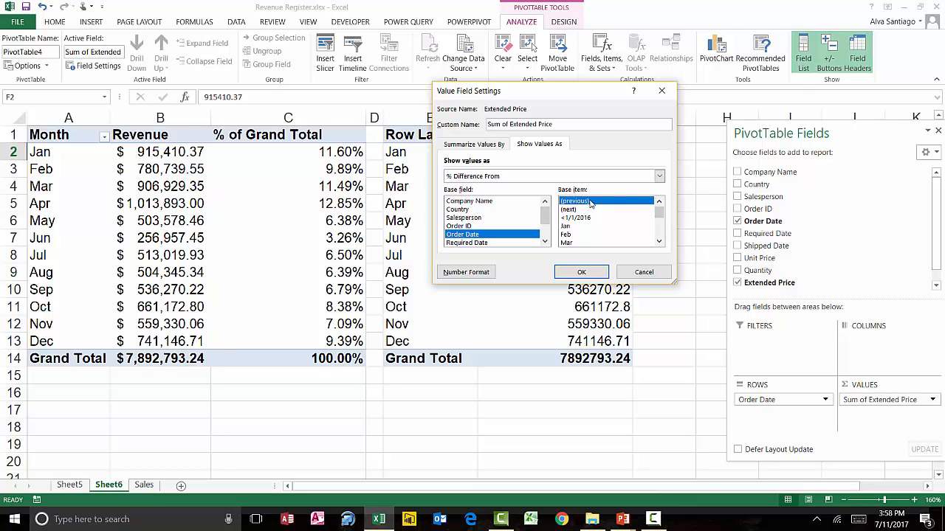
pyautogui.click(587, 271)
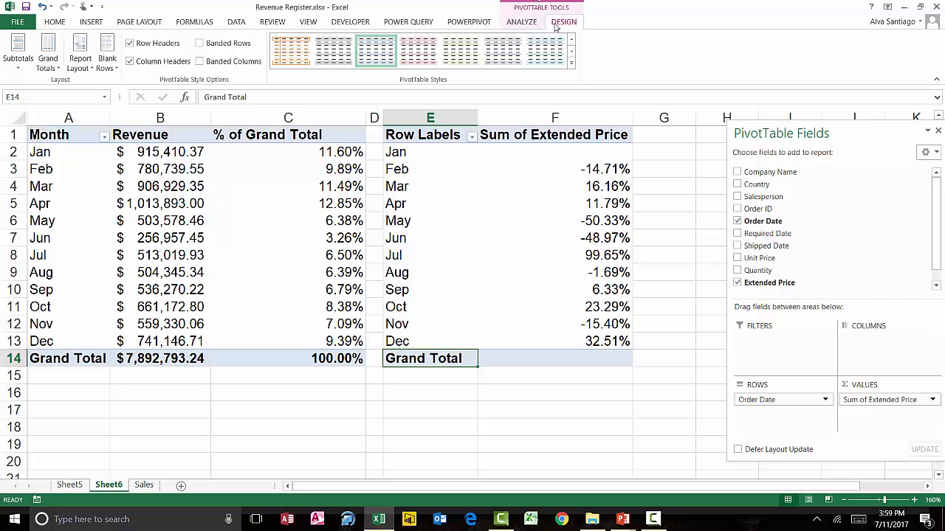
# Turn off the second PivotTable's grand totals for rows and columns, and rename its headings to Month and Change Month to Month
pyautogui.click(48, 53)
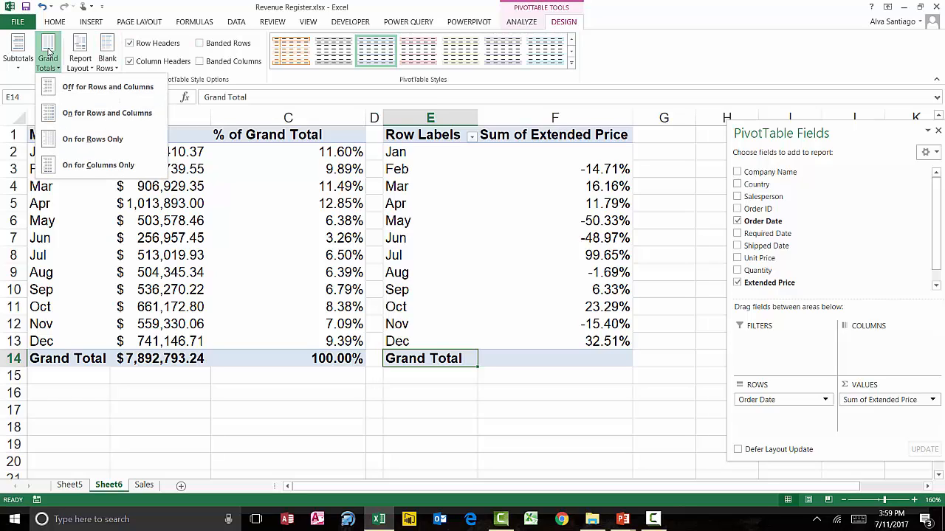
pyautogui.click(73, 89)
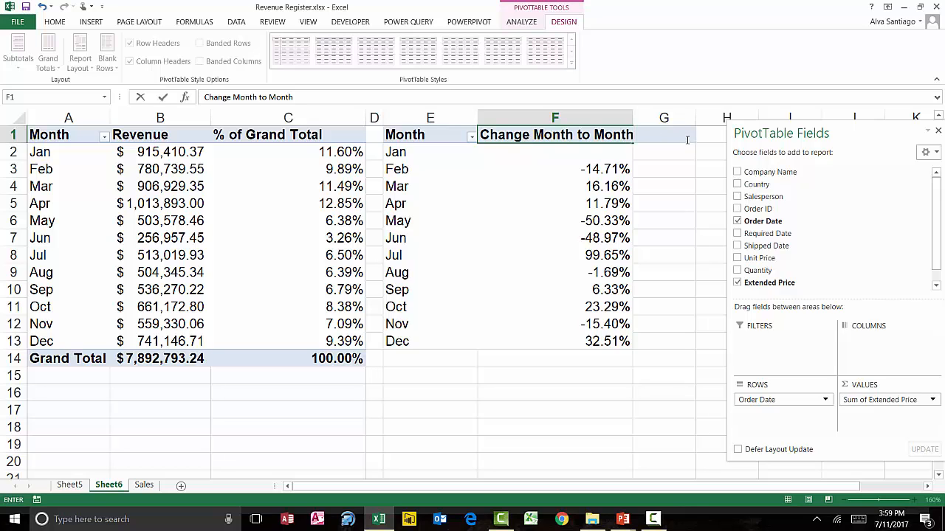
pyautogui.click(691, 119)
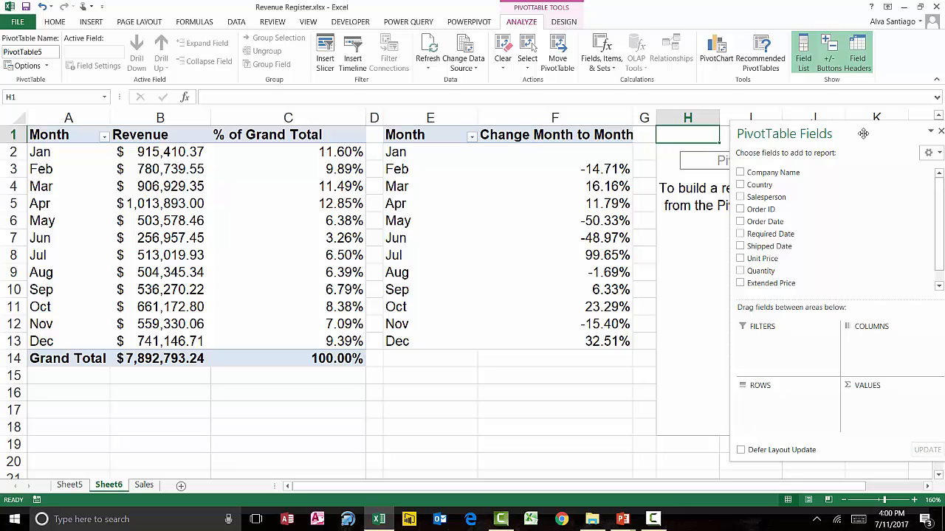
# Add Order Date as the rows of the new PivotTable in H1 and close the field list
pyautogui.click(741, 222)
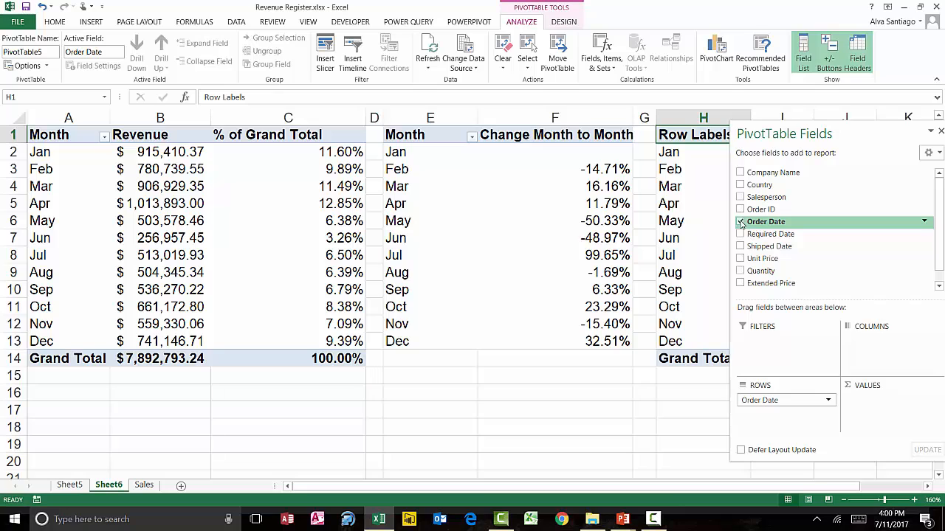
pyautogui.click(940, 133)
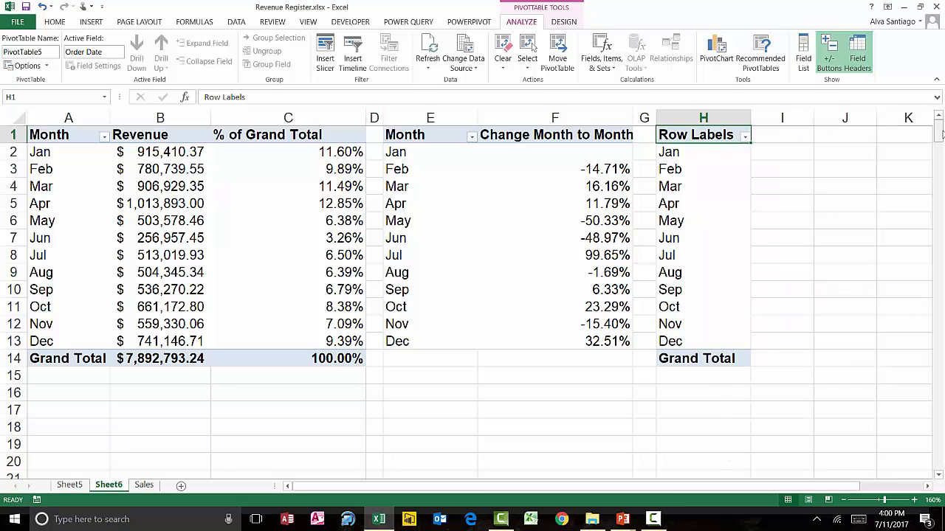
# Start a calculated field in the third PivotTable and name it Commission
pyautogui.click(710, 154)
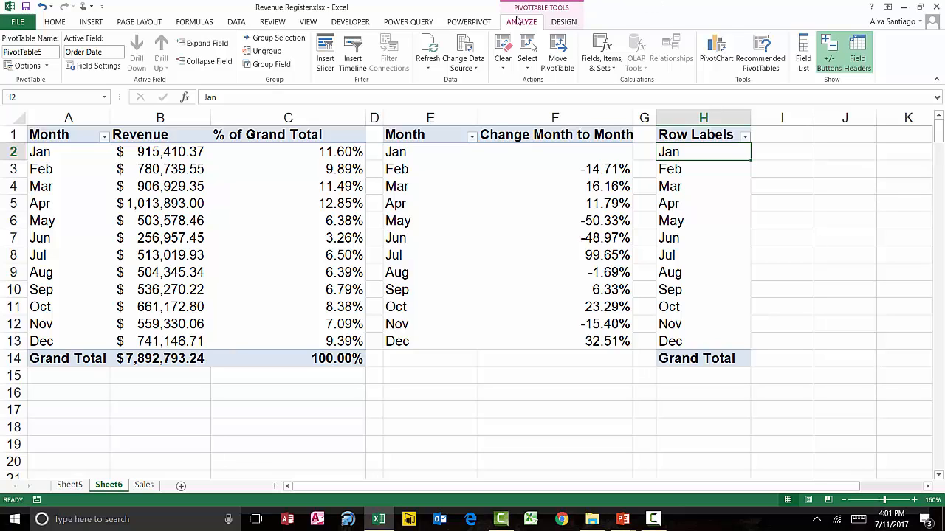
pyautogui.click(610, 59)
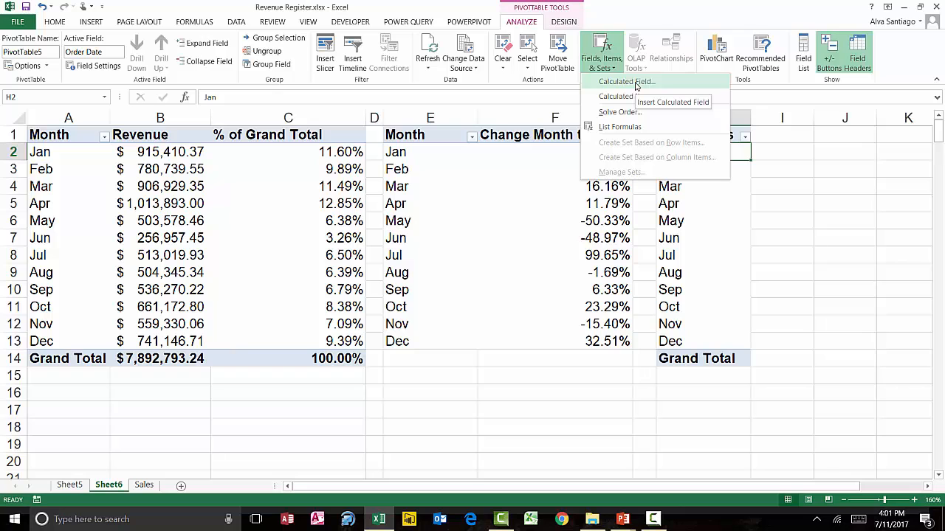
pyautogui.click(626, 82)
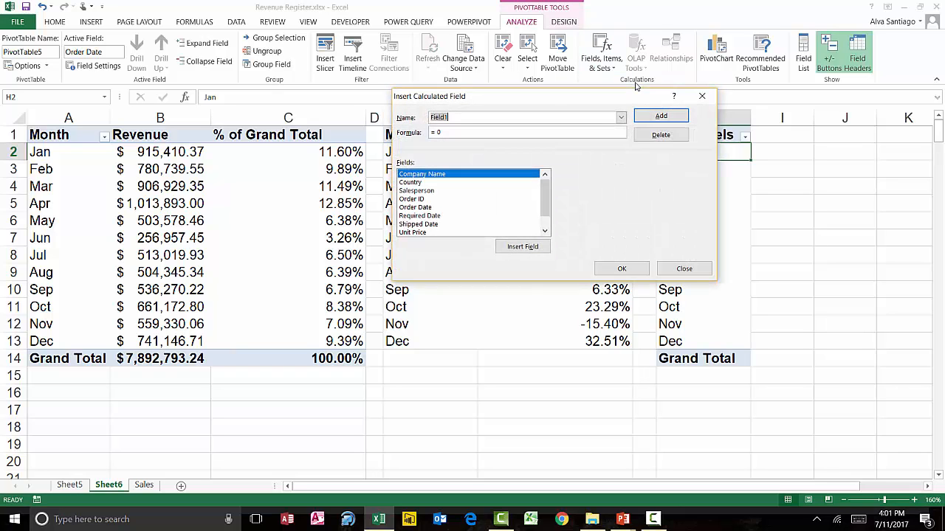
pyautogui.moveTo(577, 99); pyautogui.dragTo(504, 121)
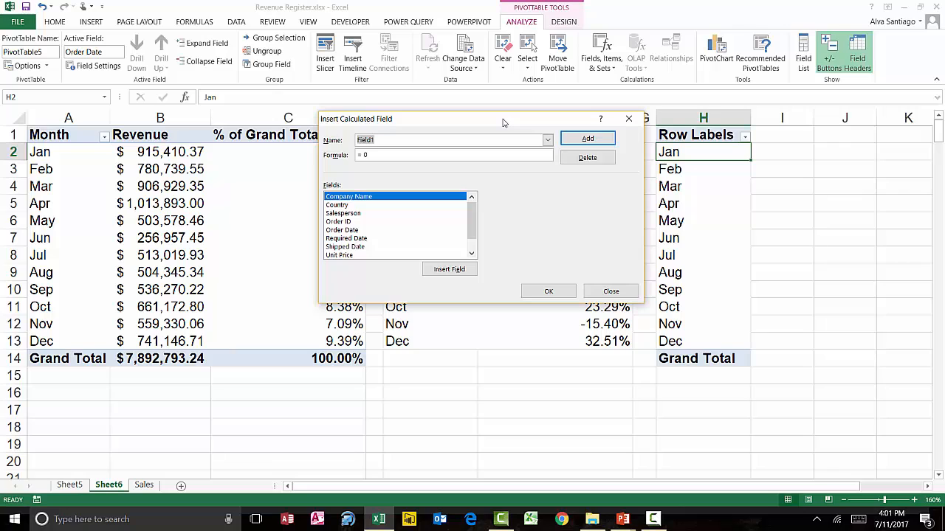
pyautogui.write('Co')
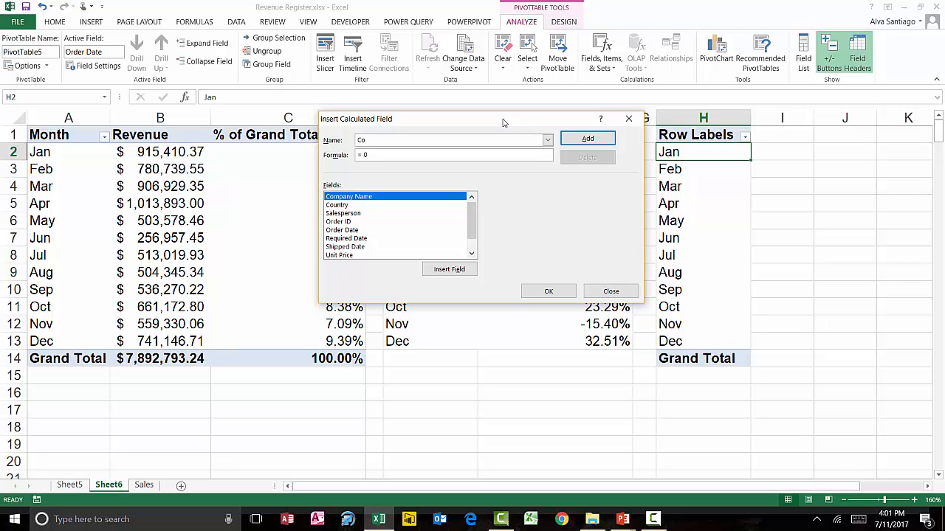
pyautogui.write('mmission')
pyautogui.press('Tab')
# Give the Commission field the formula =IF('Extended Price'>600000,'Extended Price'*.1,0) and add it to the PivotTable
pyautogui.write('=')
pyautogui.press('BackSpace')
pyautogui.write('IF(')
pyautogui.scroll(-1, 363, 255)
pyautogui.click(362, 256)
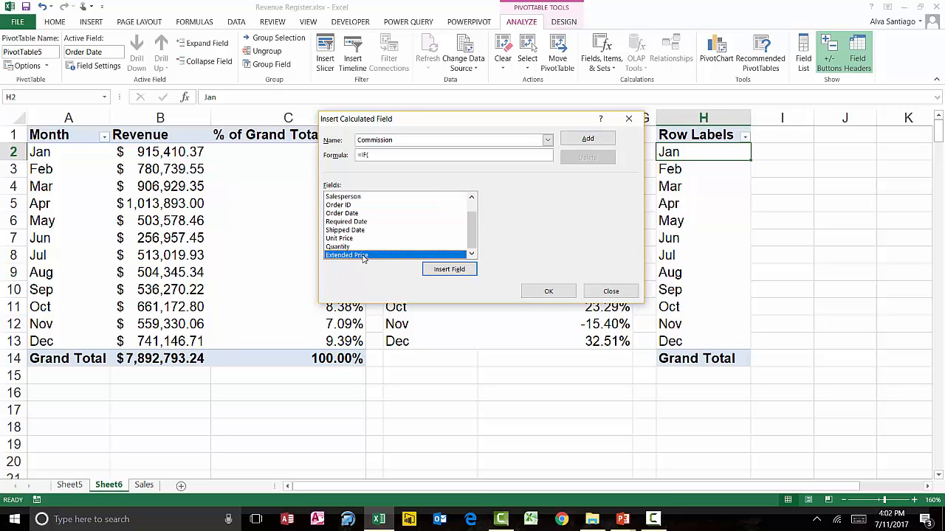
pyautogui.click(459, 270)
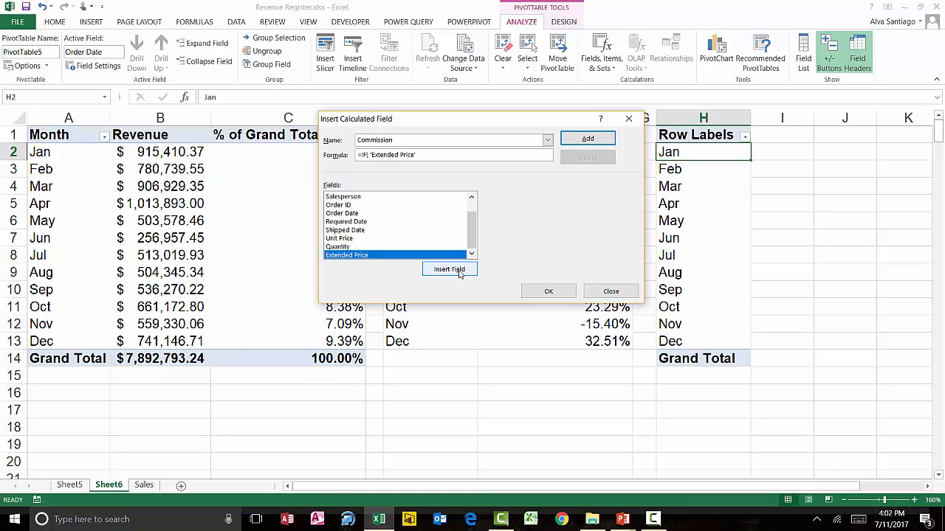
pyautogui.write('>600000,')
pyautogui.click(419, 256)
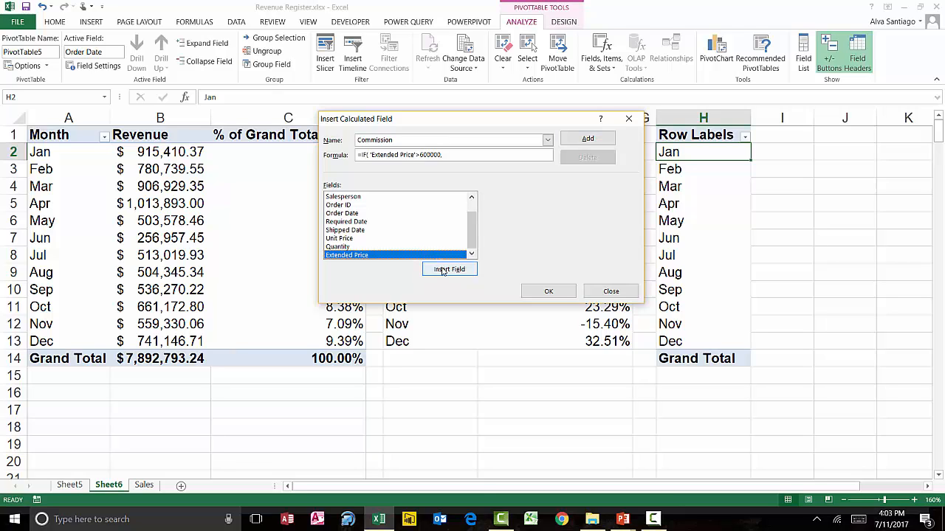
pyautogui.click(443, 270)
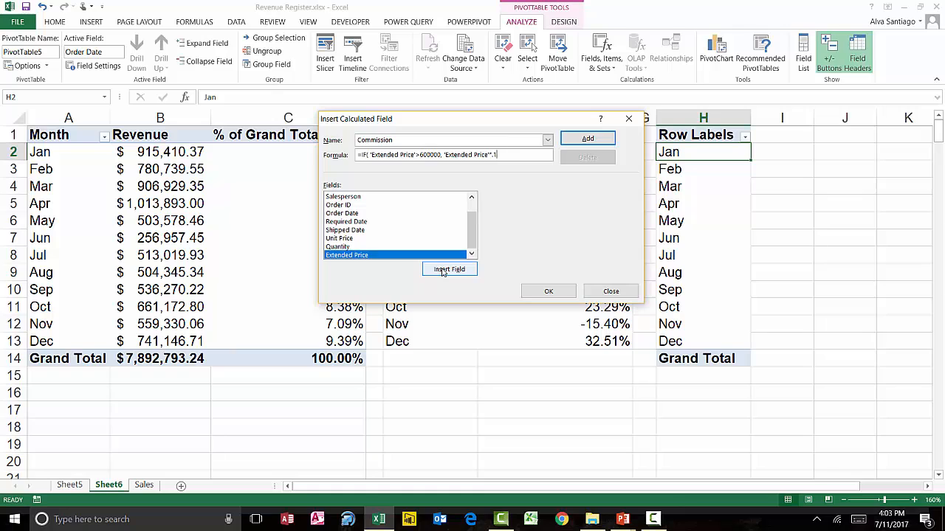
pyautogui.write(',0)')
pyautogui.click(604, 138)
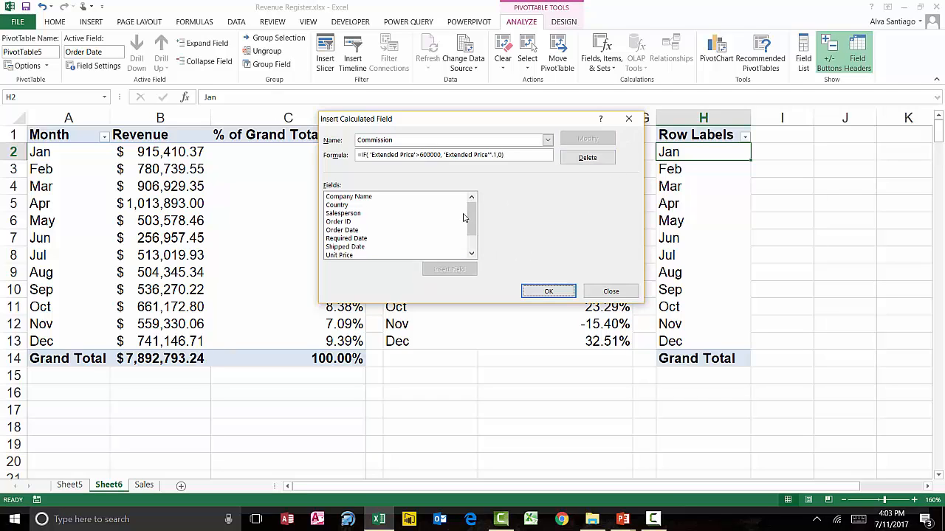
pyautogui.moveTo(473, 215); pyautogui.dragTo(476, 249)
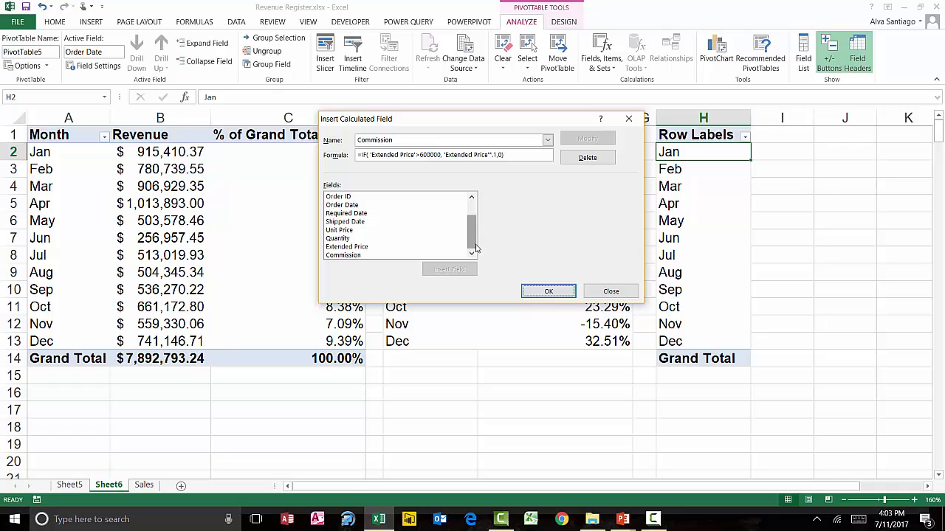
pyautogui.click(548, 291)
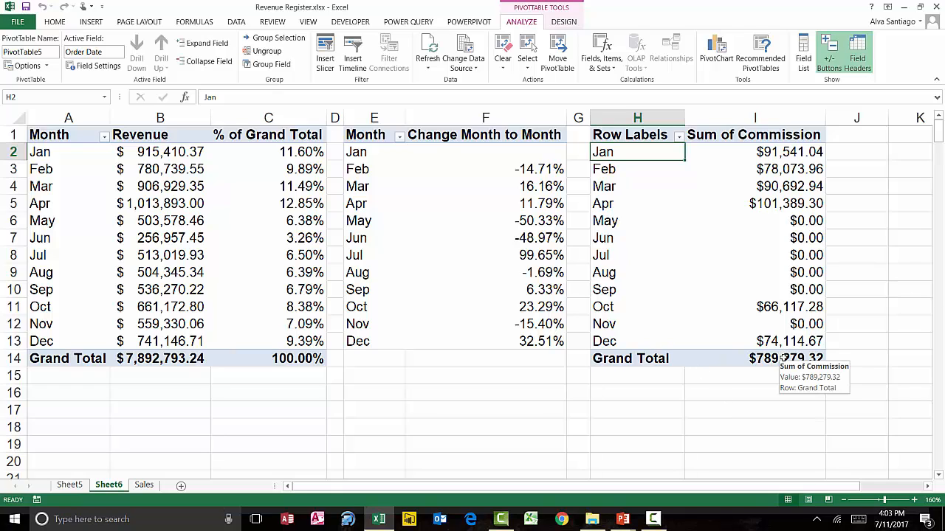
# Filter the months of the commission PivotTable to leave out May through September and November
pyautogui.click(783, 358)
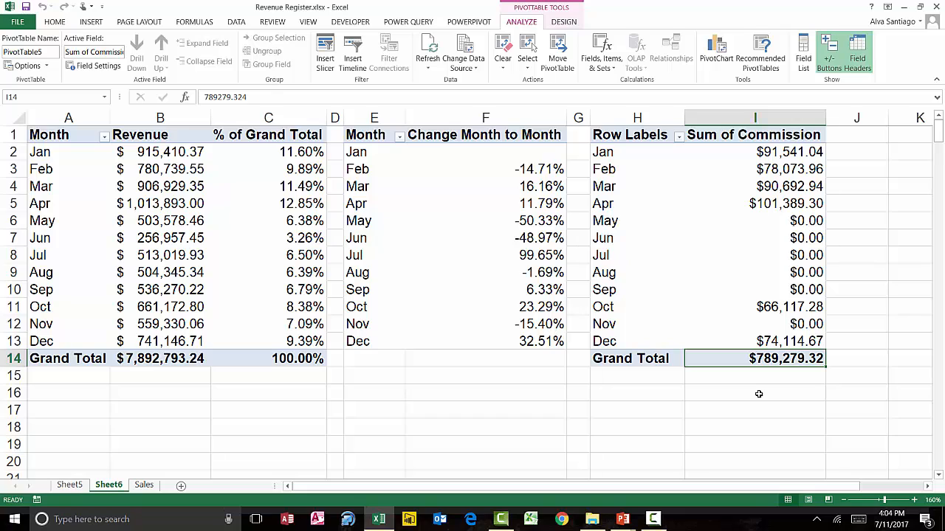
pyautogui.click(678, 135)
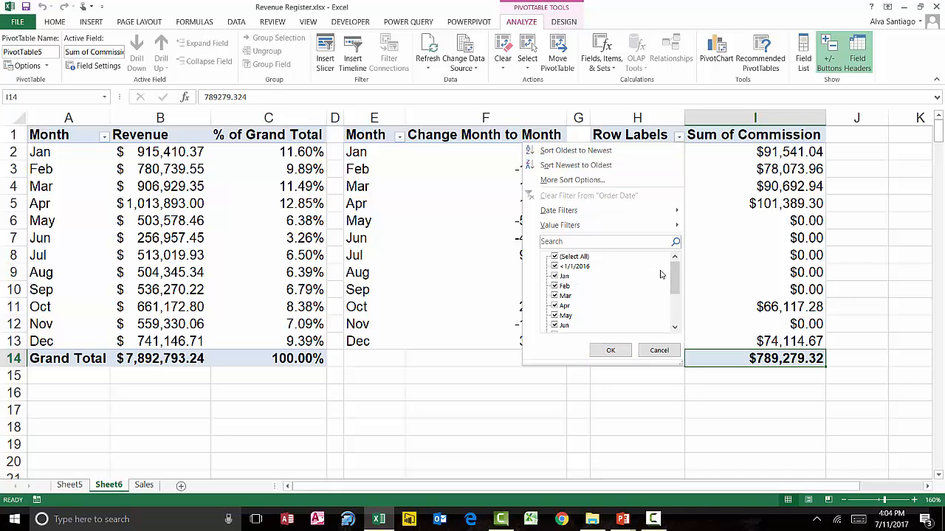
pyautogui.scroll(-2, 674, 274)
pyautogui.click(554, 276)
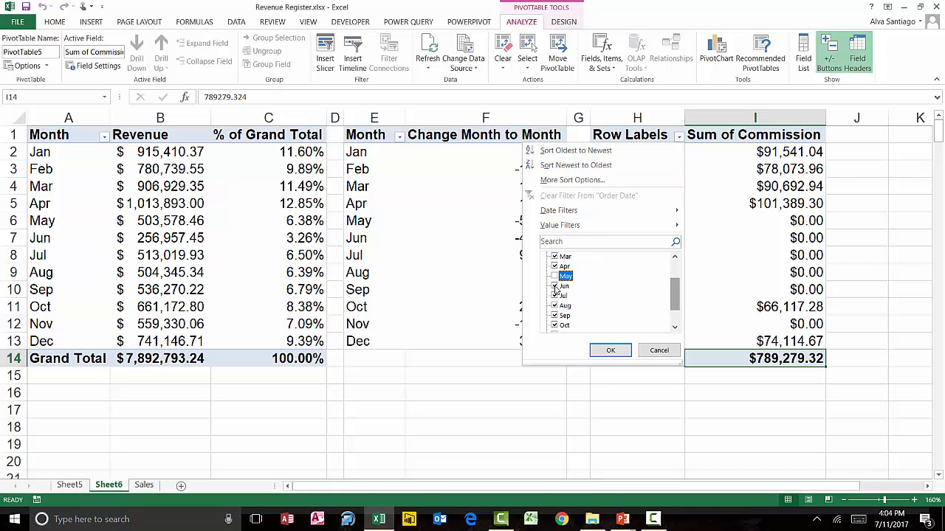
pyautogui.click(554, 286)
pyautogui.click(554, 296)
pyautogui.click(554, 316)
pyautogui.click(611, 350)
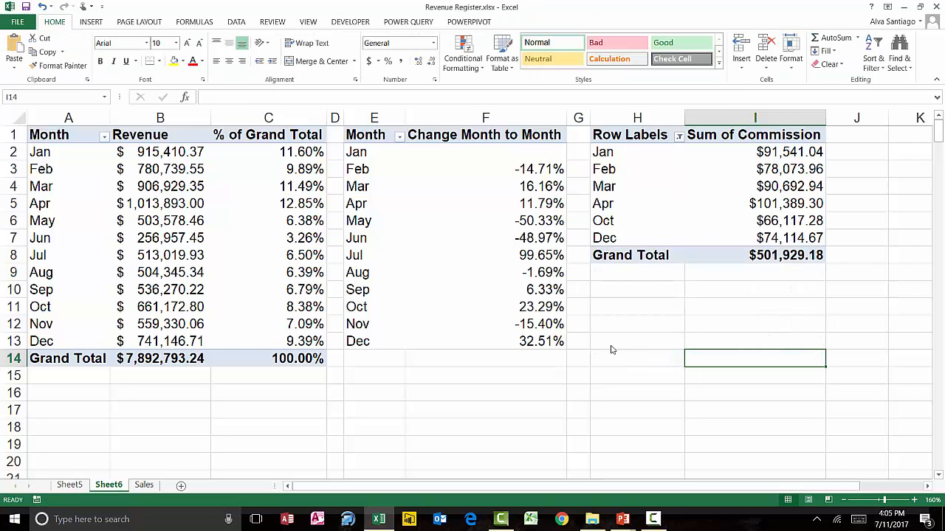
# Rename the commission PivotTable's headings to Month and Commission, ending the latter with a space to keep it distinct from the field name
pyautogui.click(742, 135)
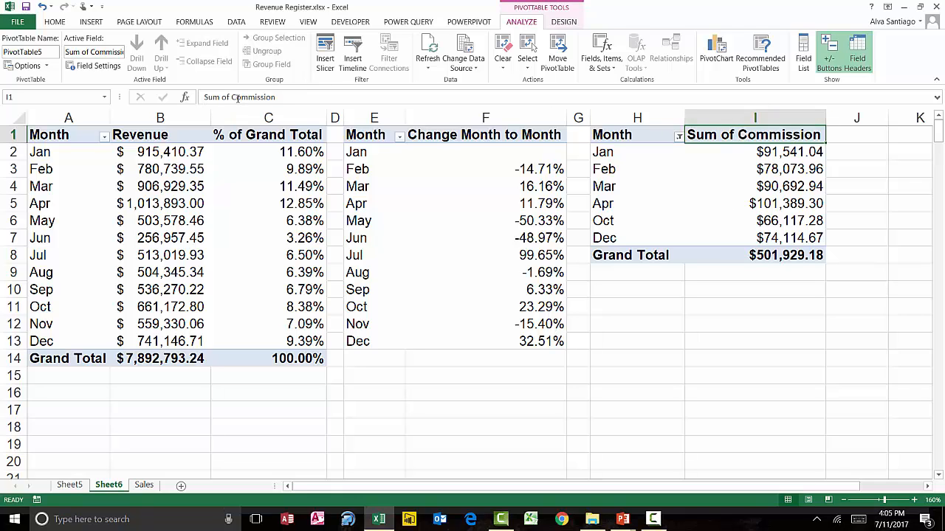
pyautogui.moveTo(233, 97); pyautogui.dragTo(185, 96)
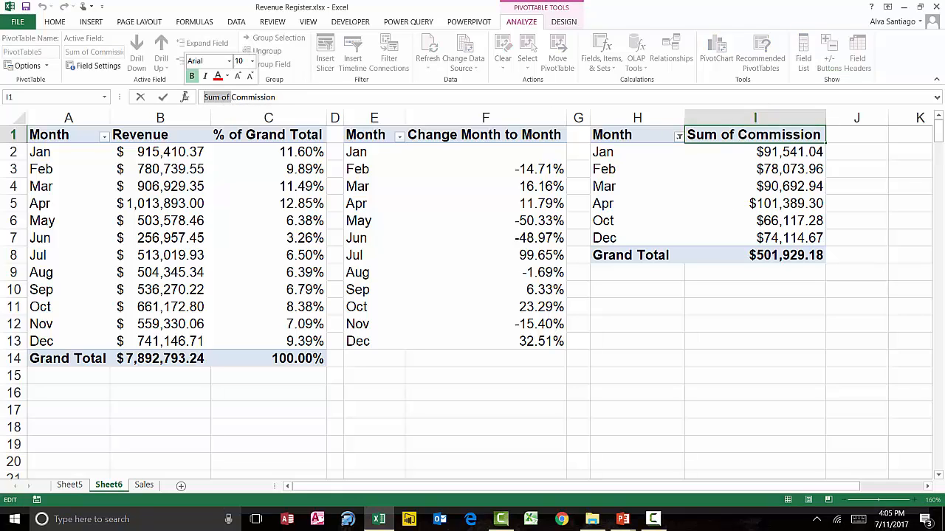
pyautogui.press('BackSpace')
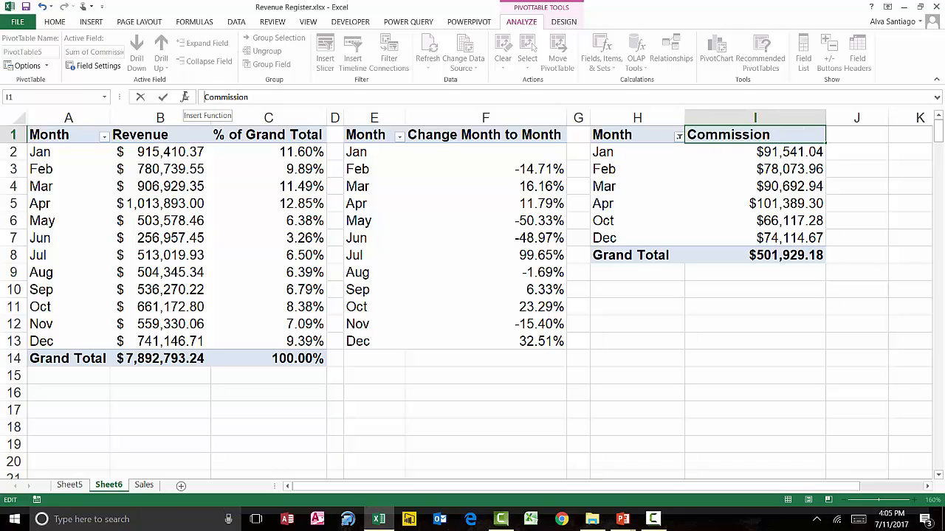
pyautogui.press('Return')
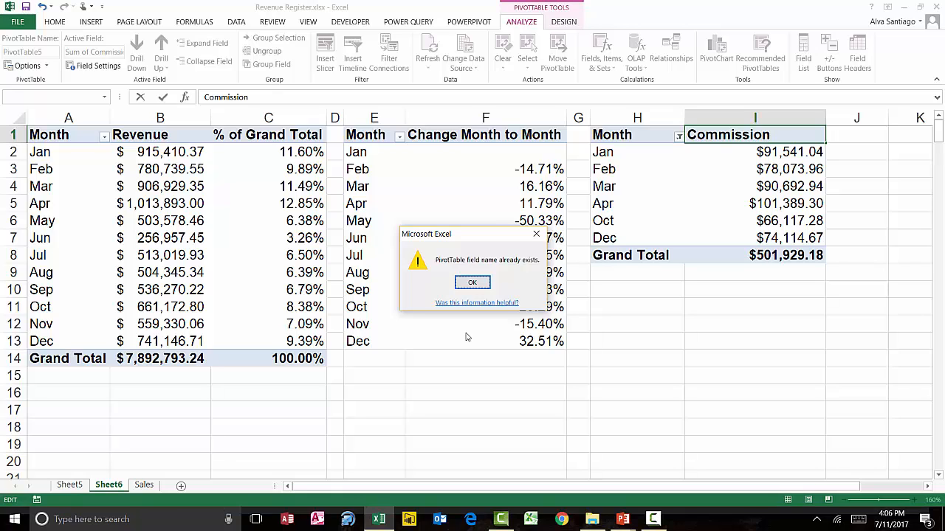
pyautogui.click(472, 284)
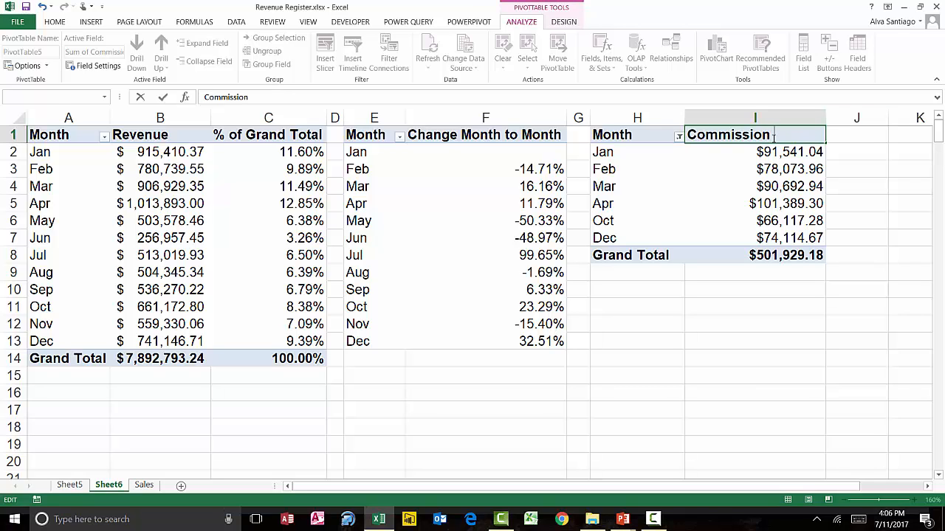
pyautogui.press('Return')
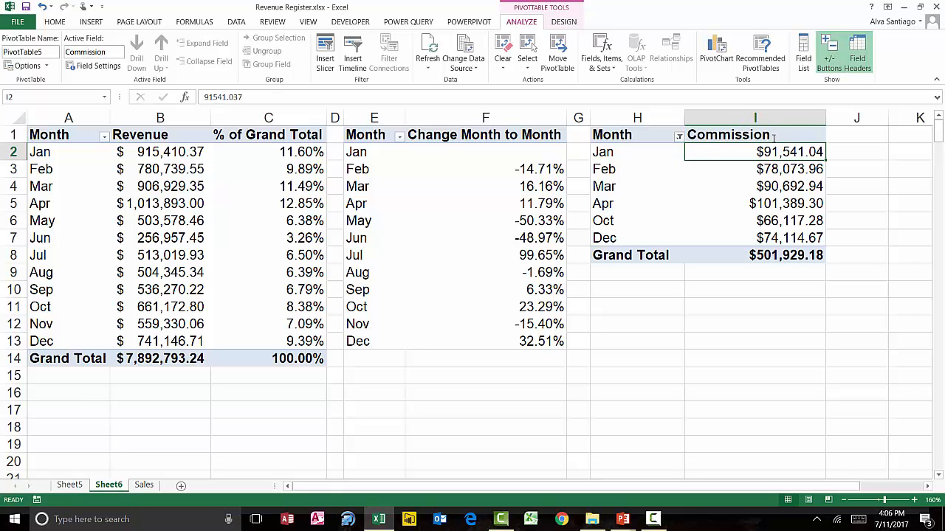